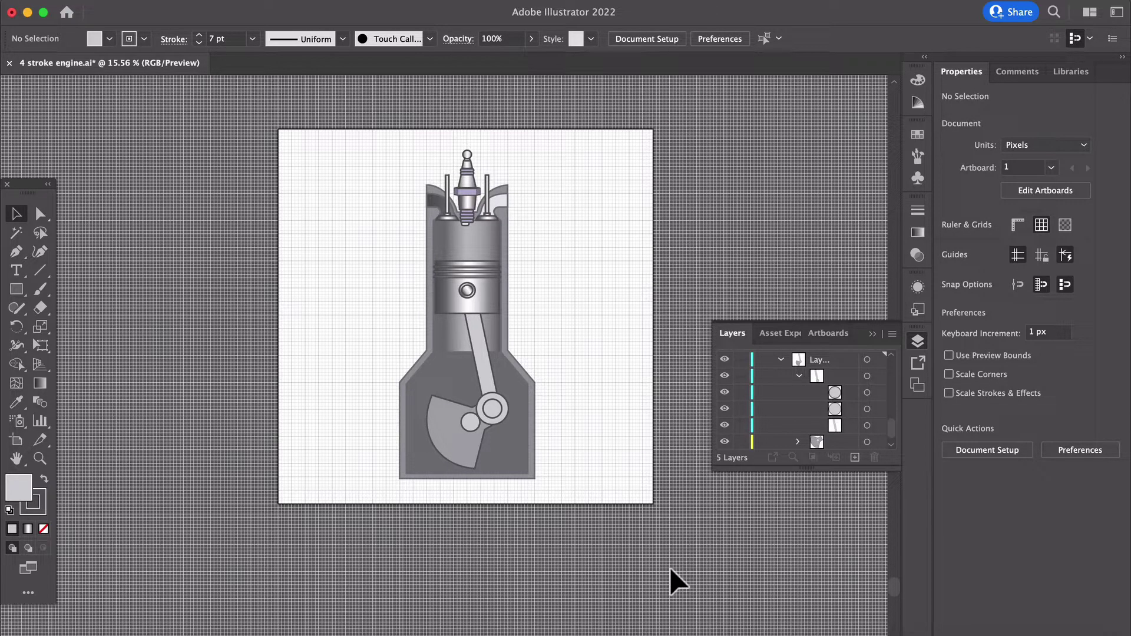
- Switch to Adobe Animate and preview the engine animation, then pause playback
key("super+Tab")
key("super+Tab")
key("super+Tab")
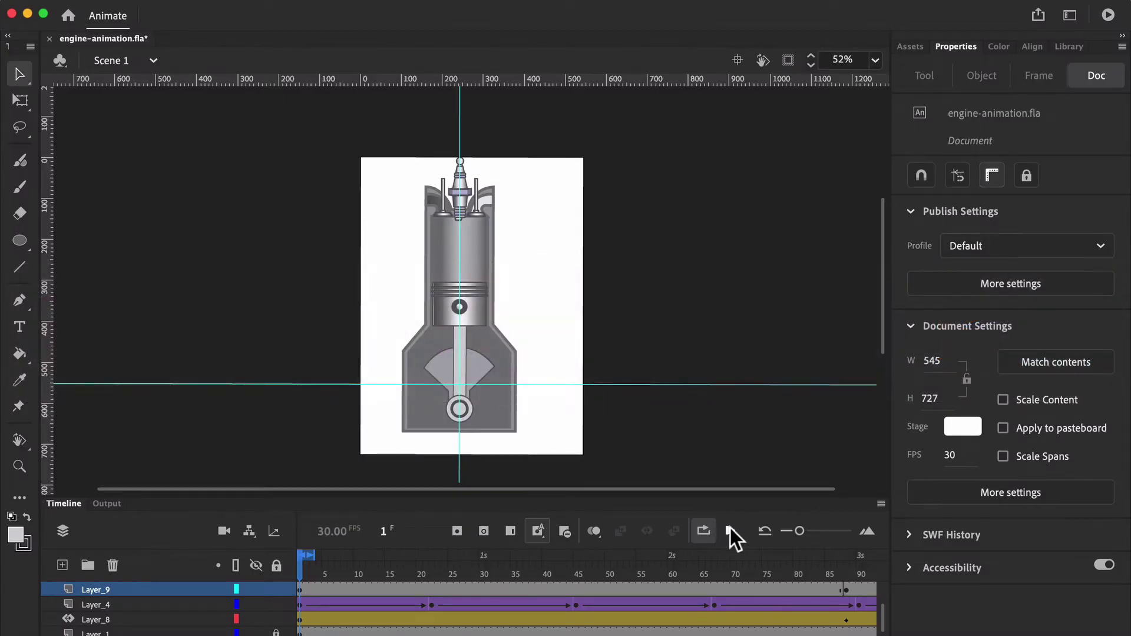
left_click(731, 530)
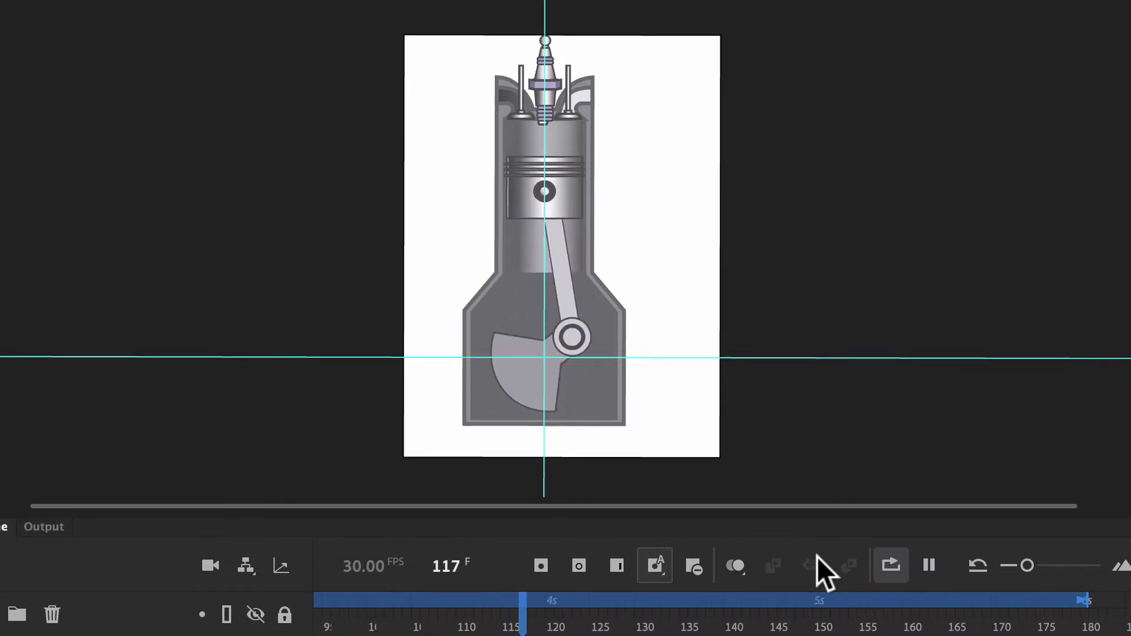
left_click(931, 565)
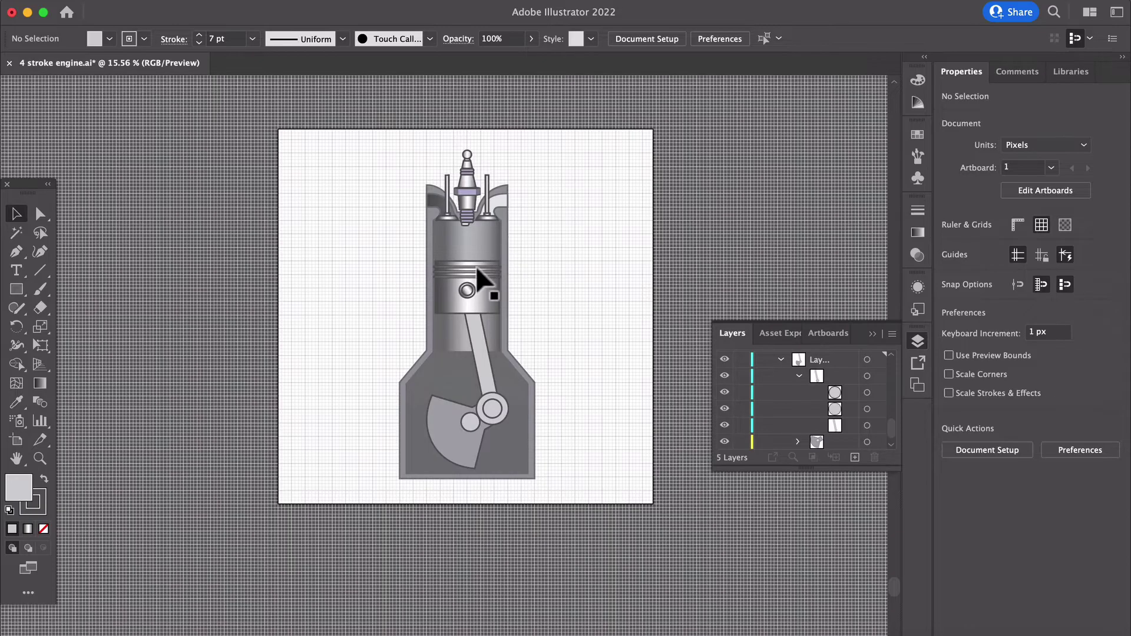
- In Illustrator, inspect how the piston artwork is organised in Layer 5 by toggling its visibility and expanding its group
left_click(475, 266)
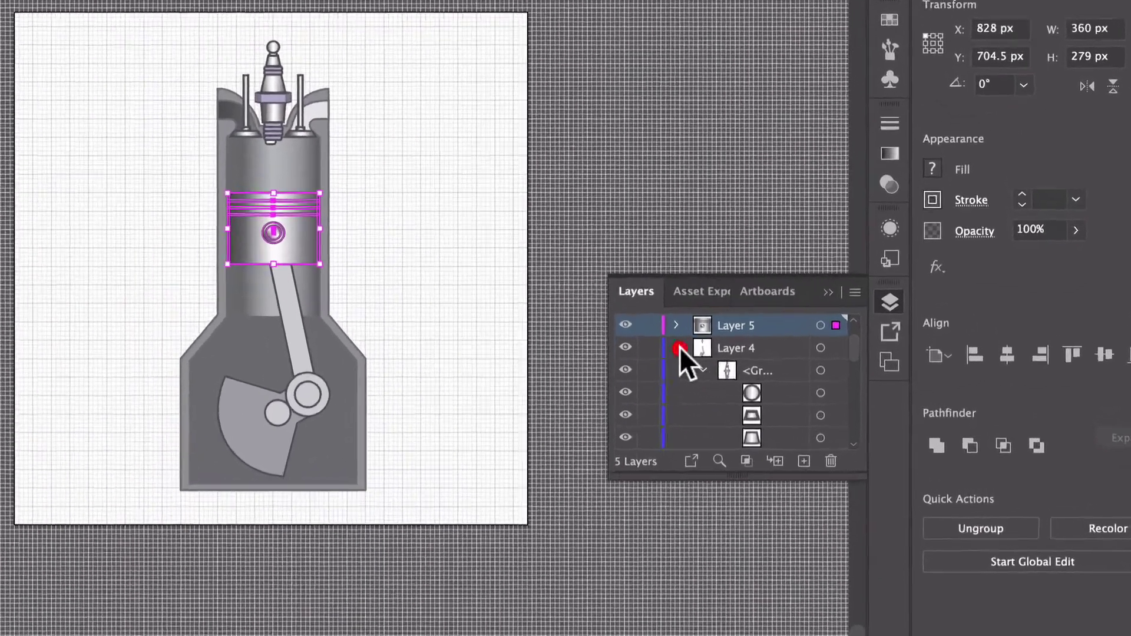
left_click(764, 376)
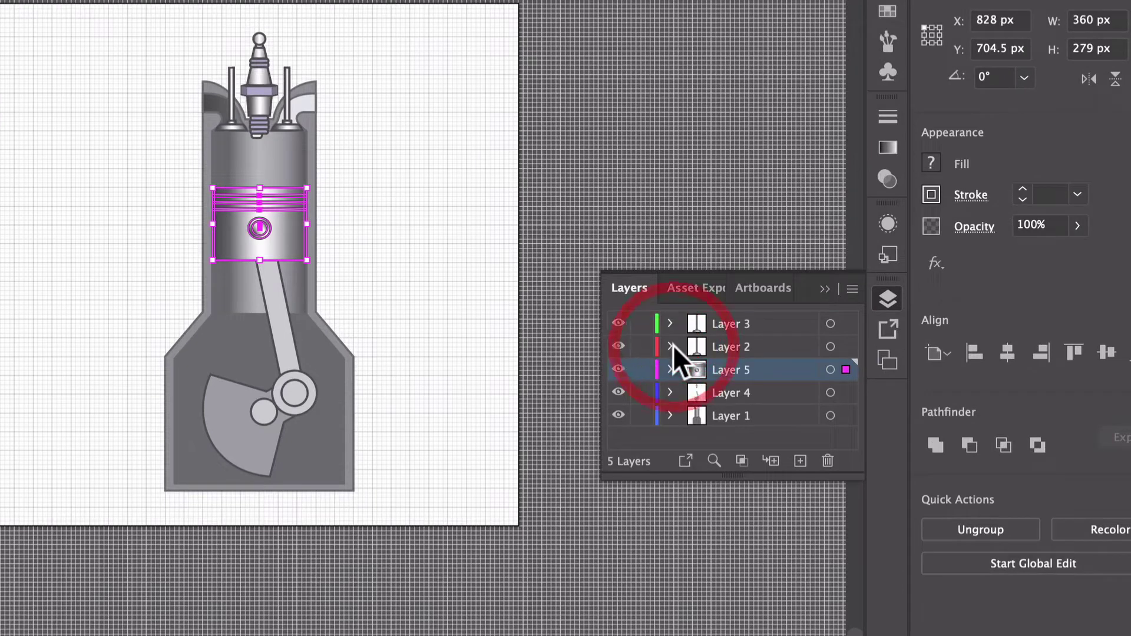
left_click(618, 370)
left_click(618, 370)
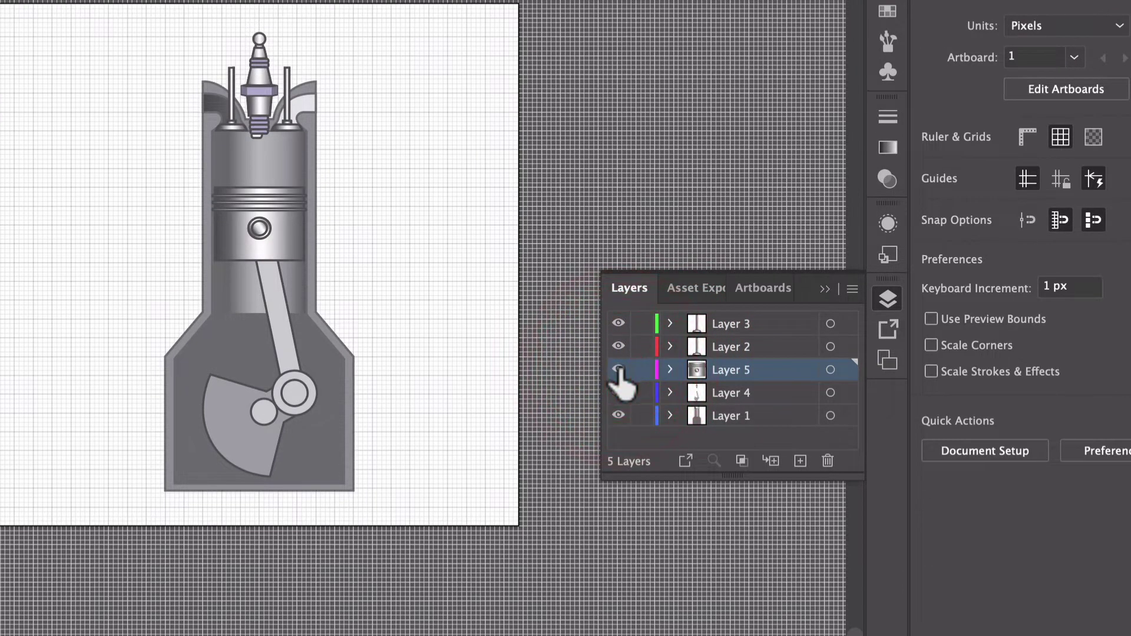
left_click(669, 369)
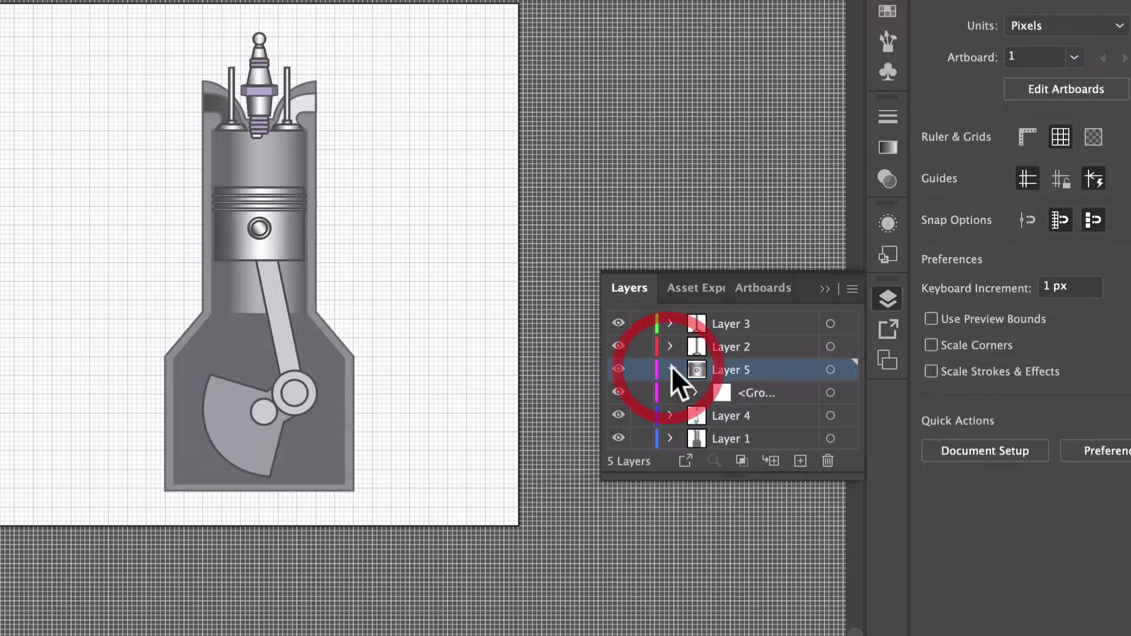
scroll(715, 429, "down", 3)
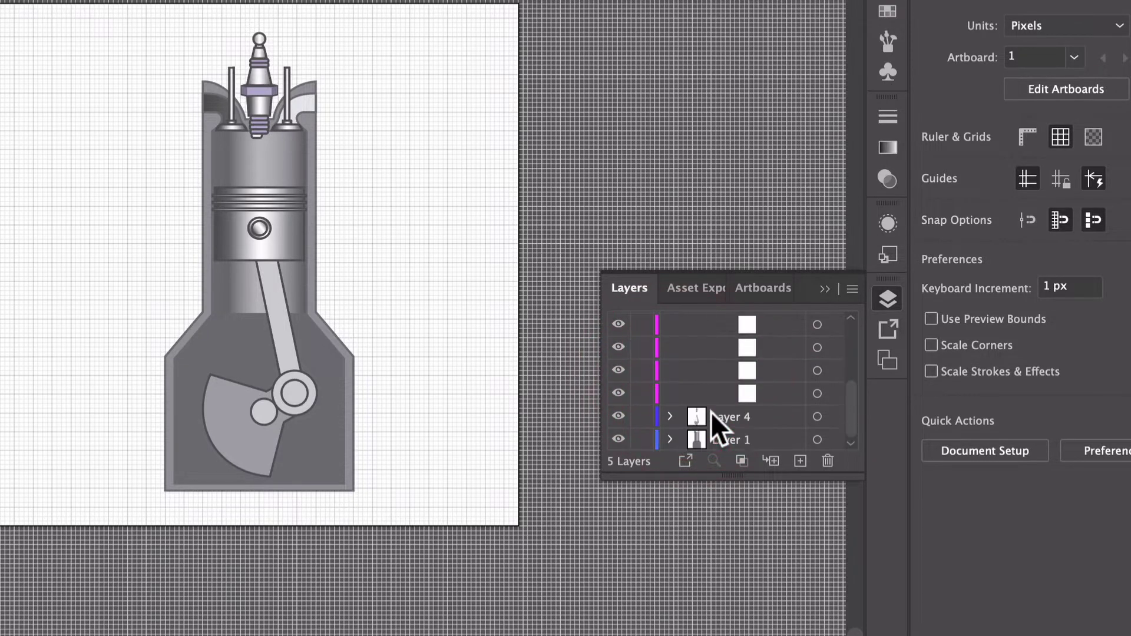
scroll(716, 429, "up", 2)
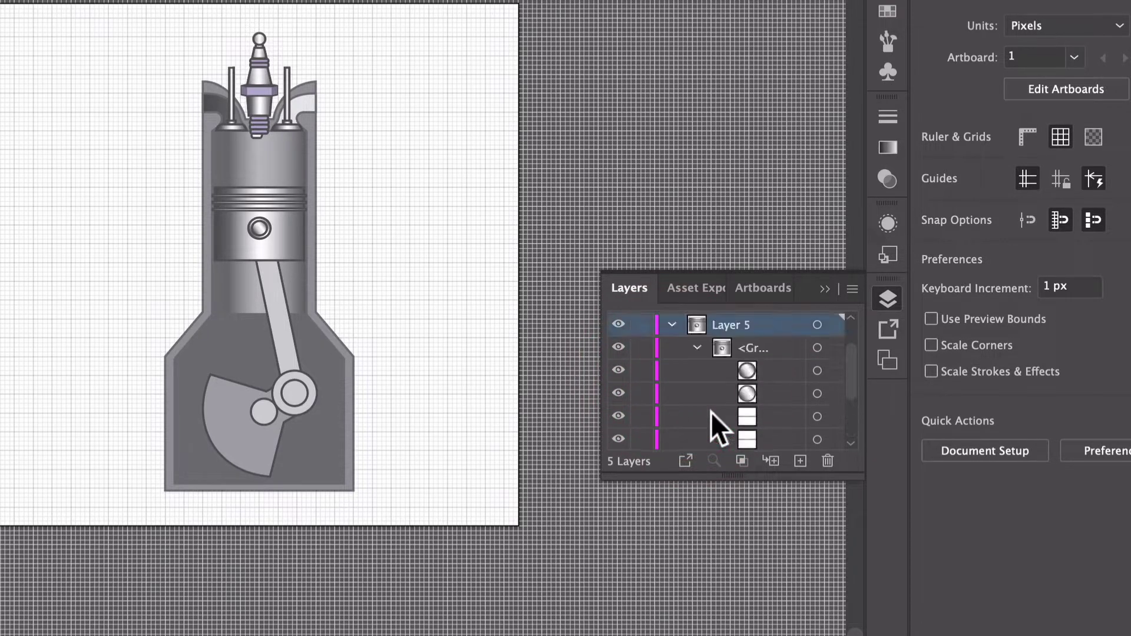
left_click(671, 324)
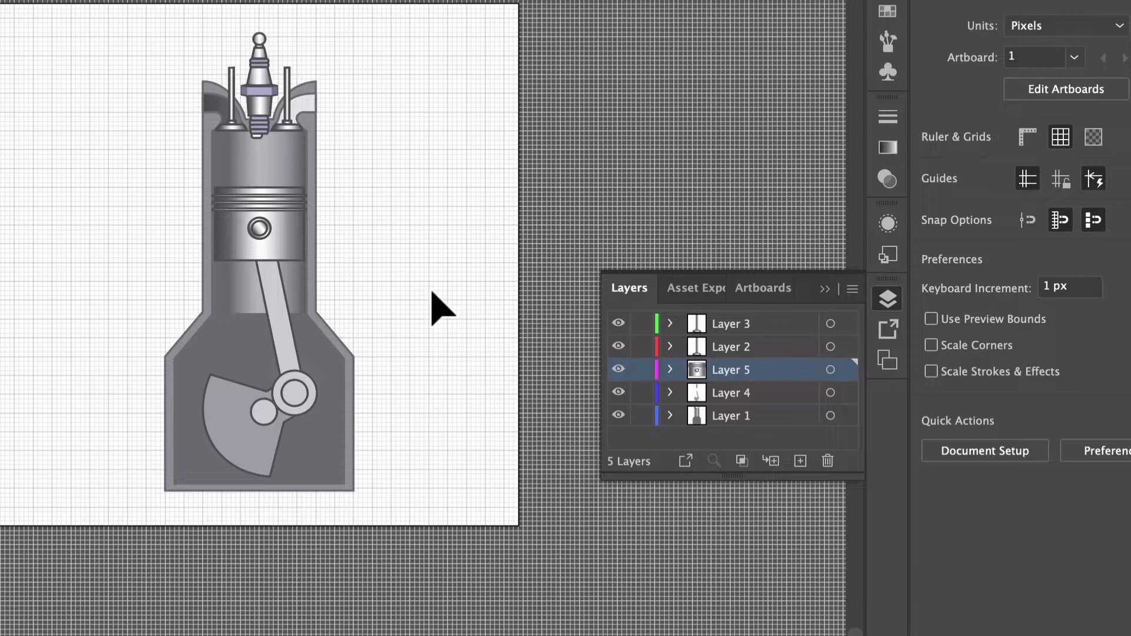
- Examine the piston, connecting rod and crankshaft as separate parts by selecting each one, then clear the selection
left_click(293, 234)
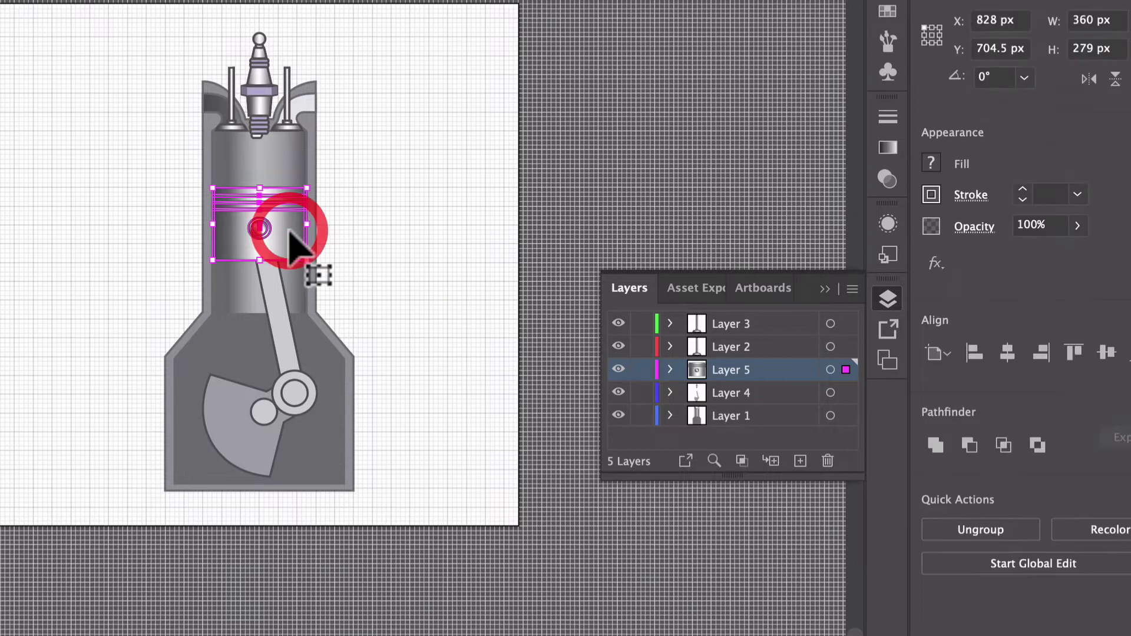
left_click(281, 288)
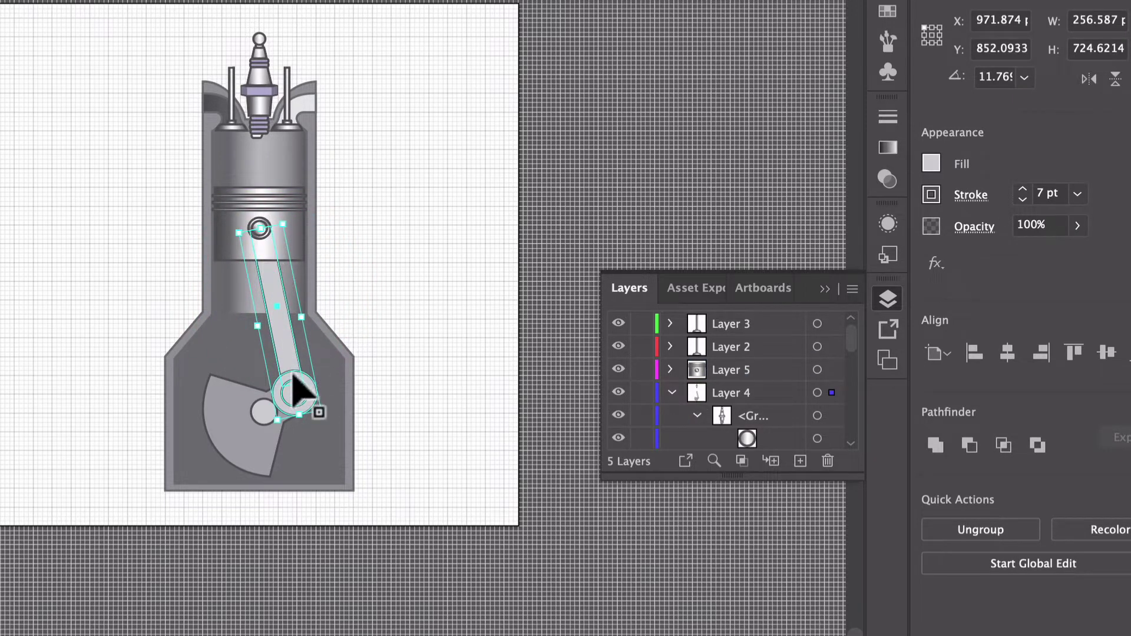
left_click(240, 424)
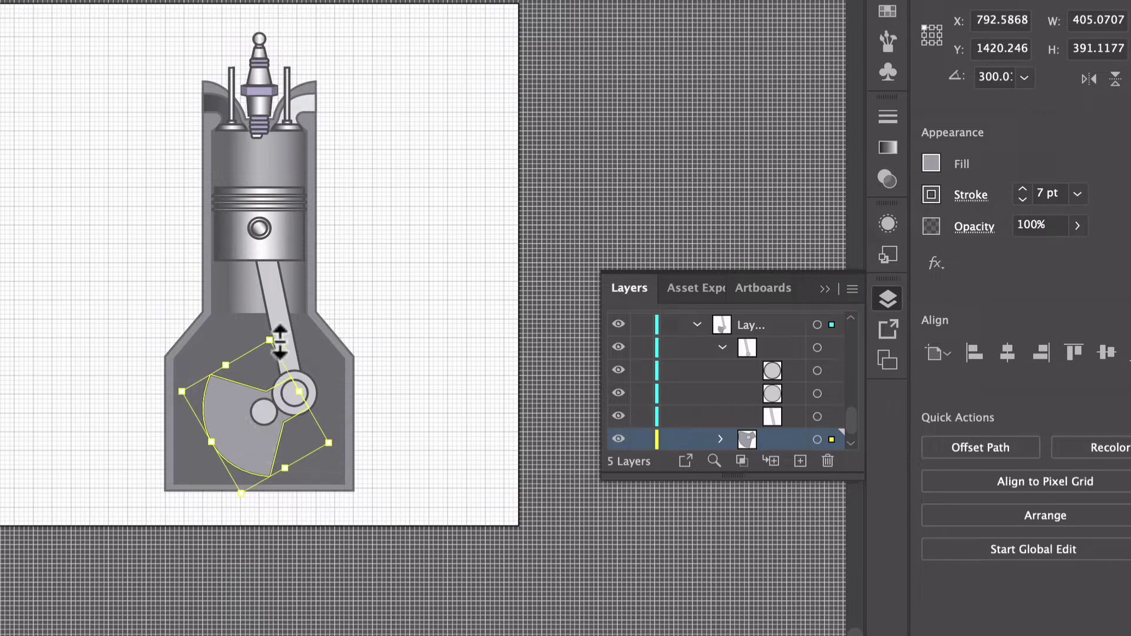
left_click_drag(285, 330, 298, 391)
left_click(435, 307)
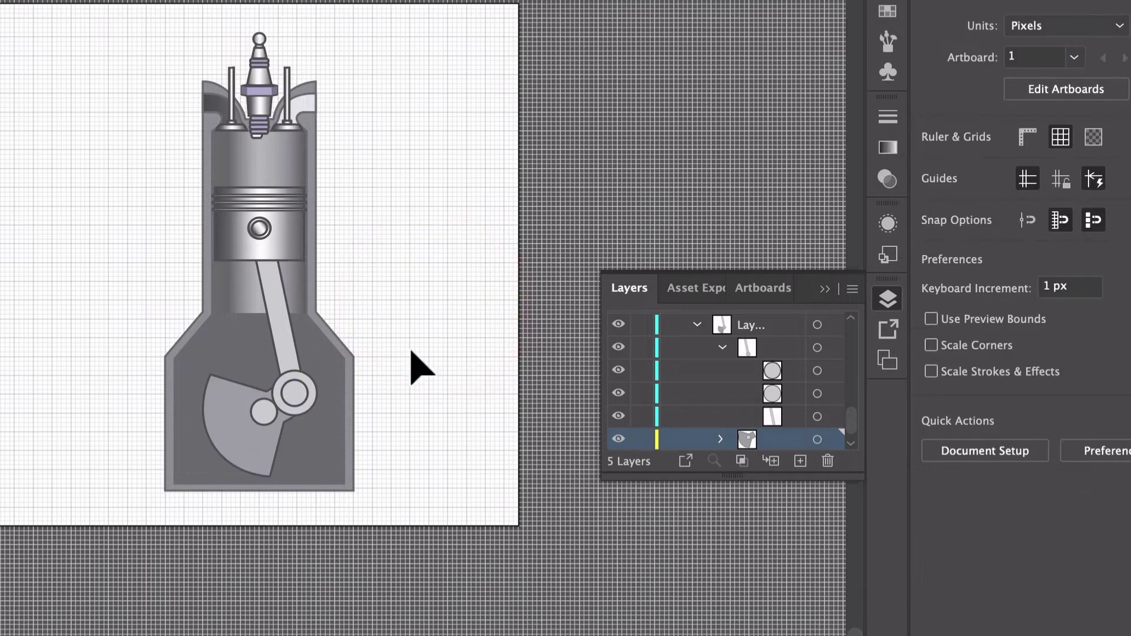
left_click(270, 284)
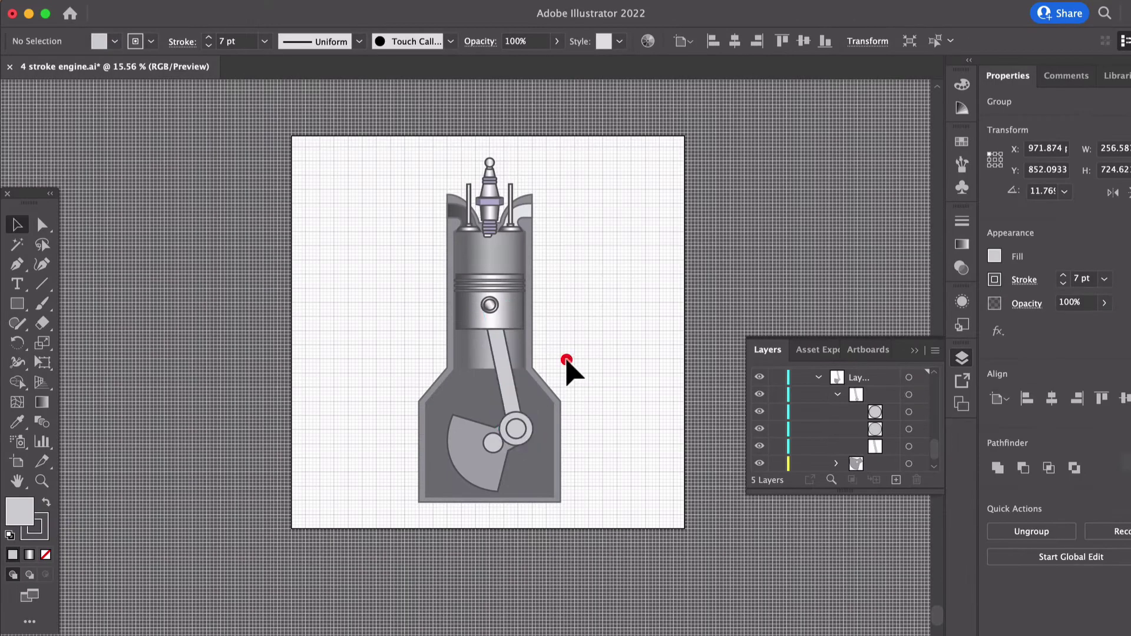
left_click(362, 301)
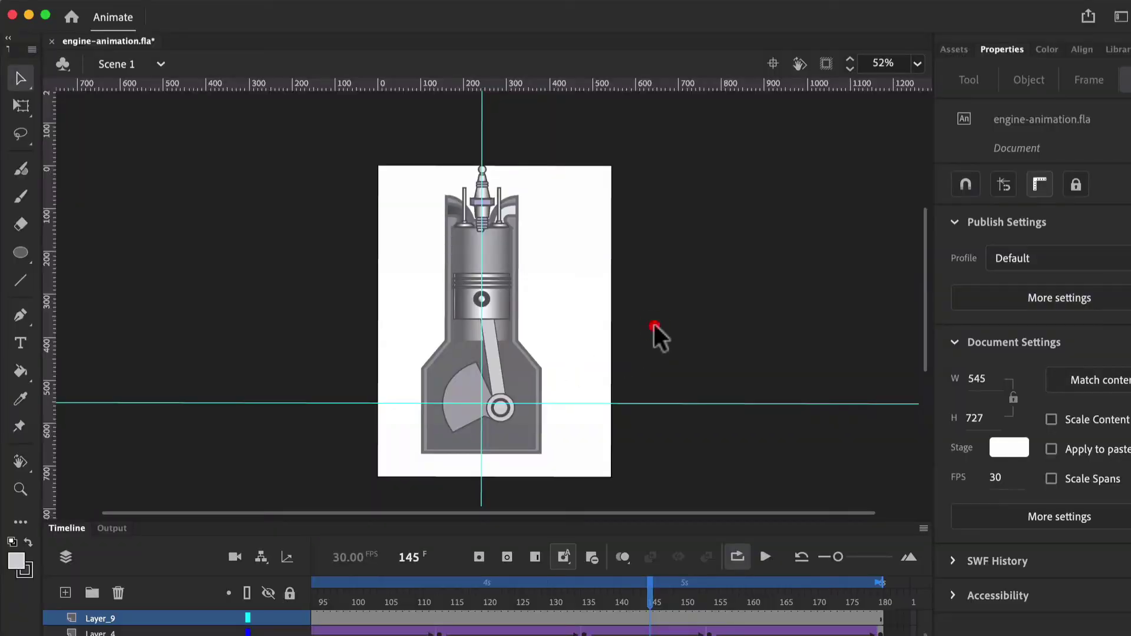
- In Animate, return to frame 1, select the crankshaft and review its Layer_8 tween keyframes through frame 180
left_click_drag(650, 597, 248, 587)
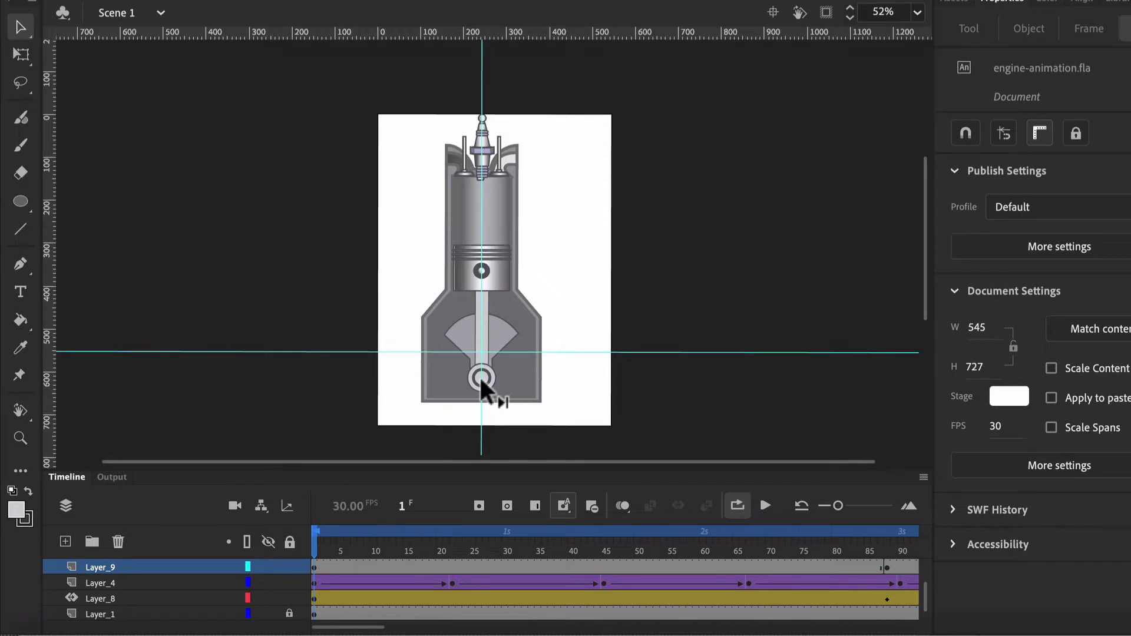
left_click(461, 332)
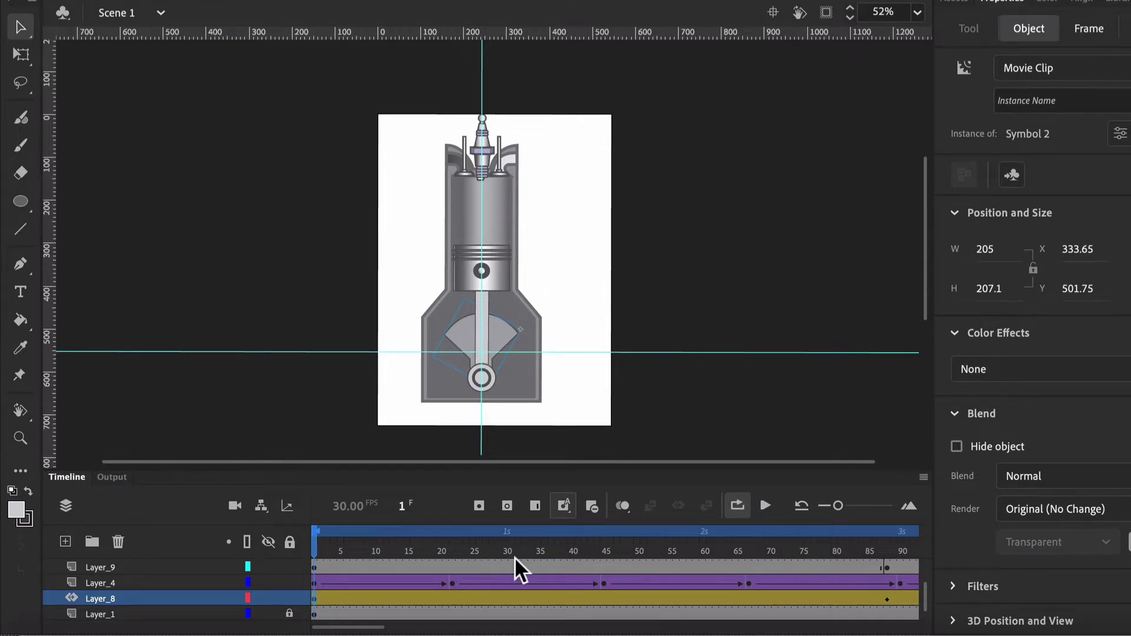
scroll(529, 560, "right", 10)
scroll(529, 560, "left", 3)
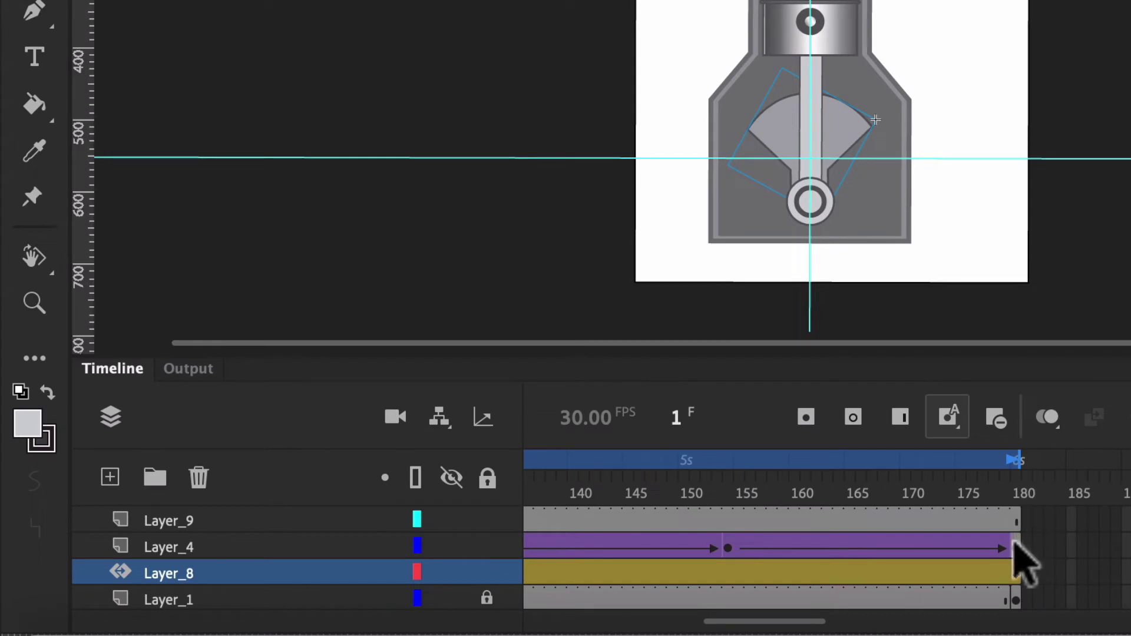
key("F6")
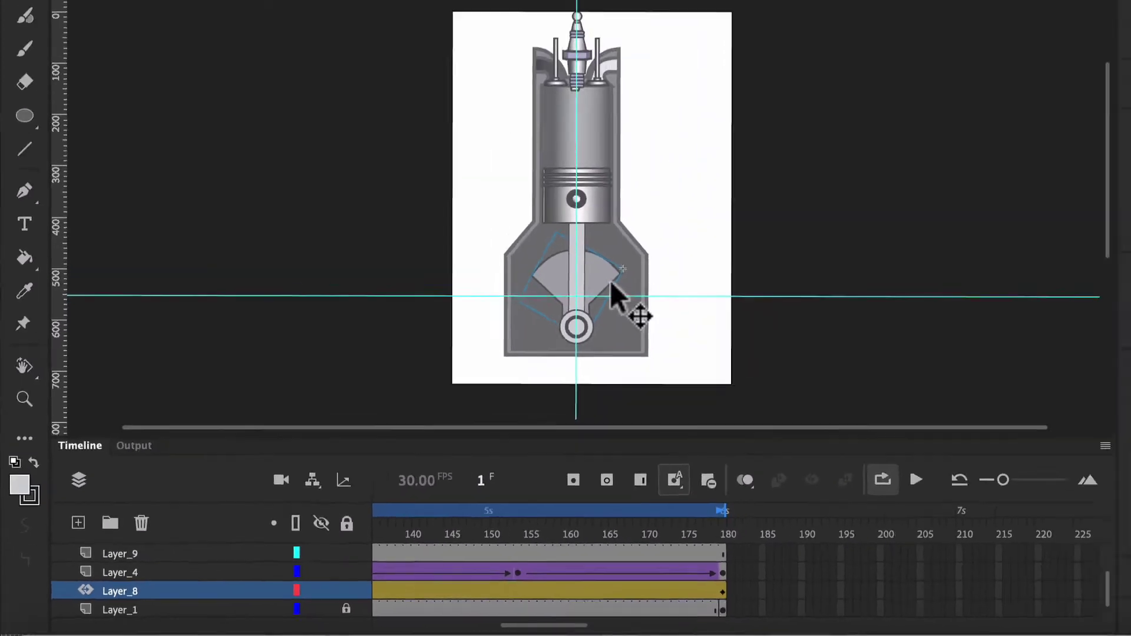
left_click(780, 118)
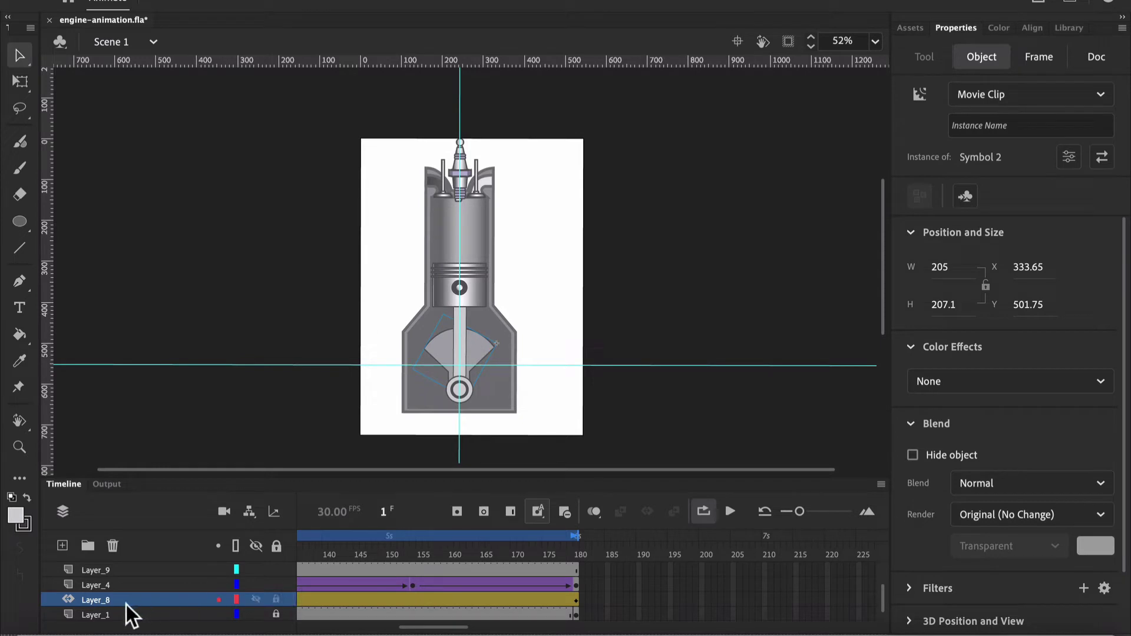
scroll(328, 602, "left", 5)
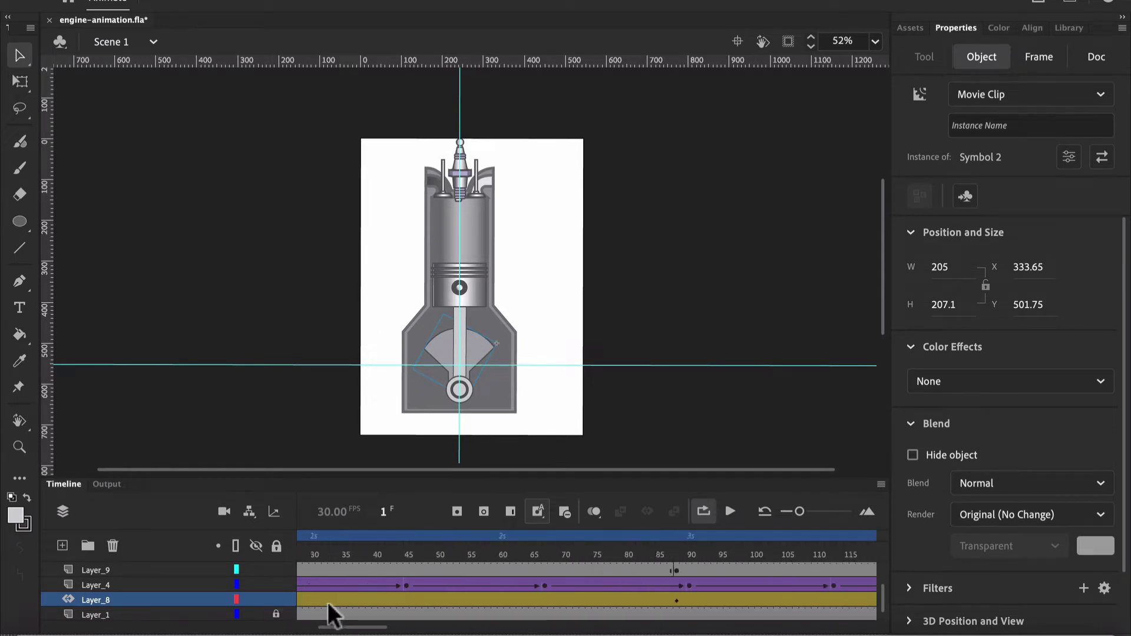
scroll(328, 604, "right", 5)
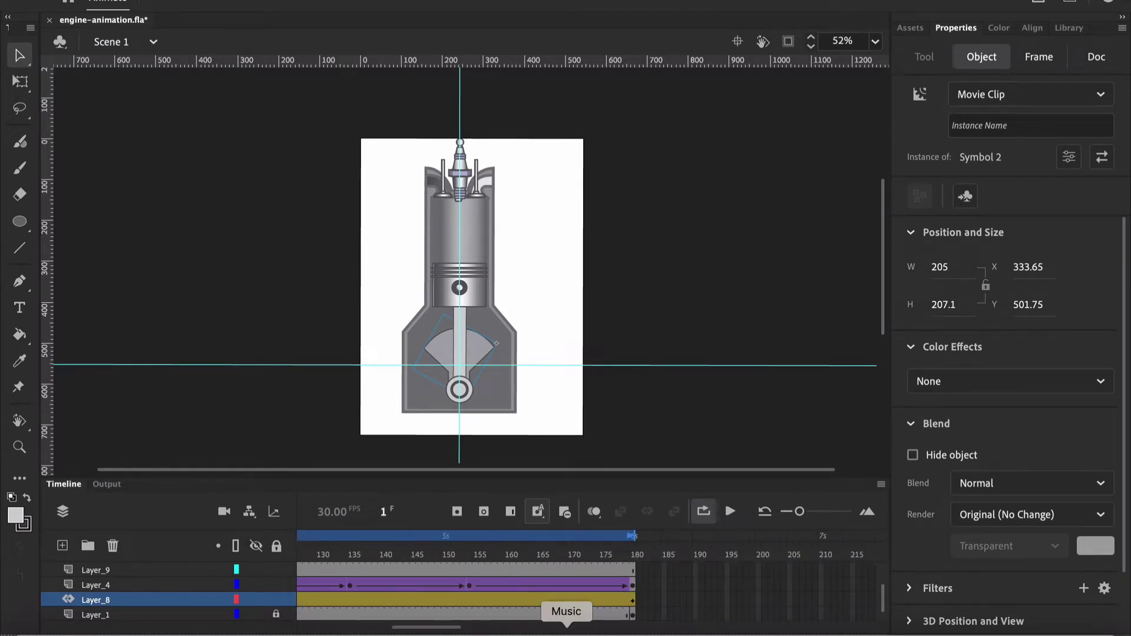
- Check the crankshaft tween's rotation settings at frame 180, and its pivot point at frame 150 with Free Transform
left_click(630, 600)
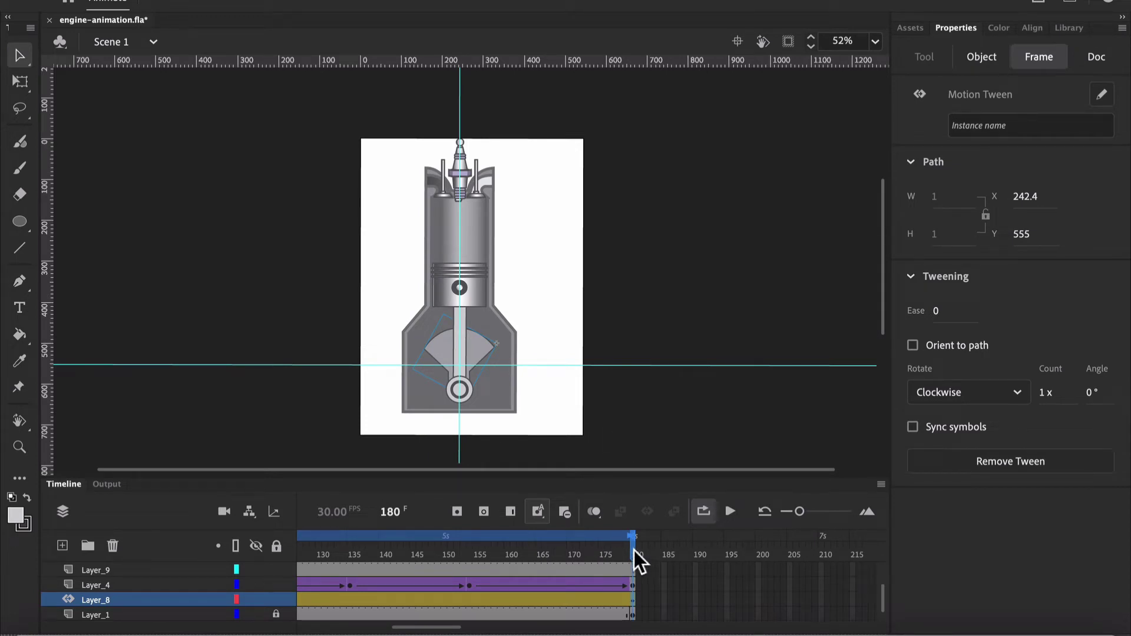
left_click_drag(634, 550, 444, 544)
left_click(416, 462)
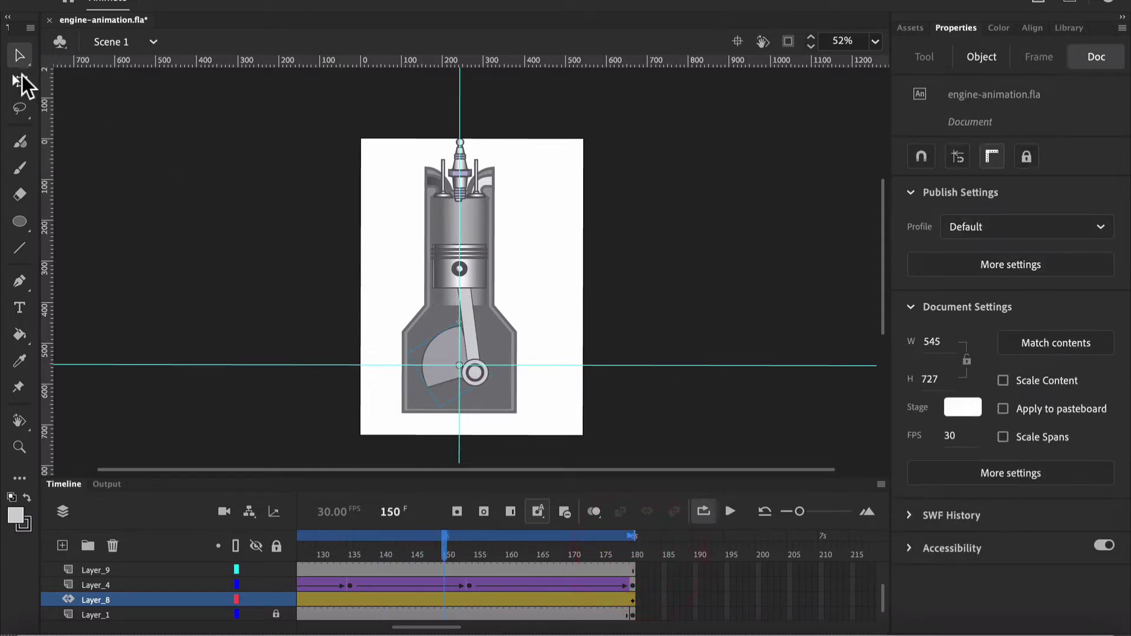
left_click(21, 82)
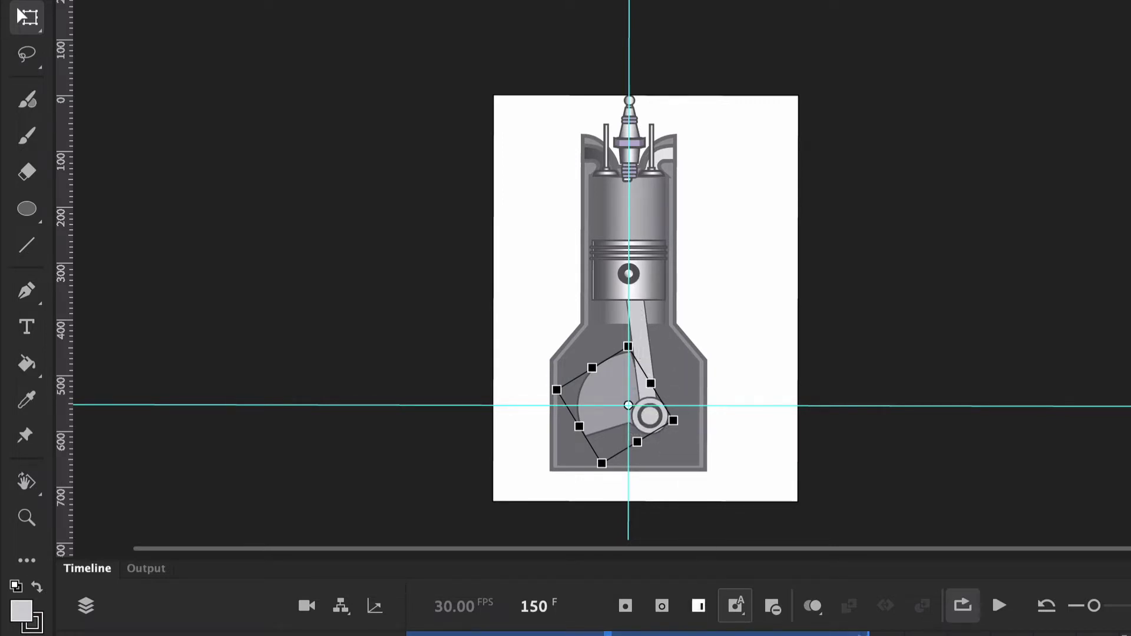
key("Return")
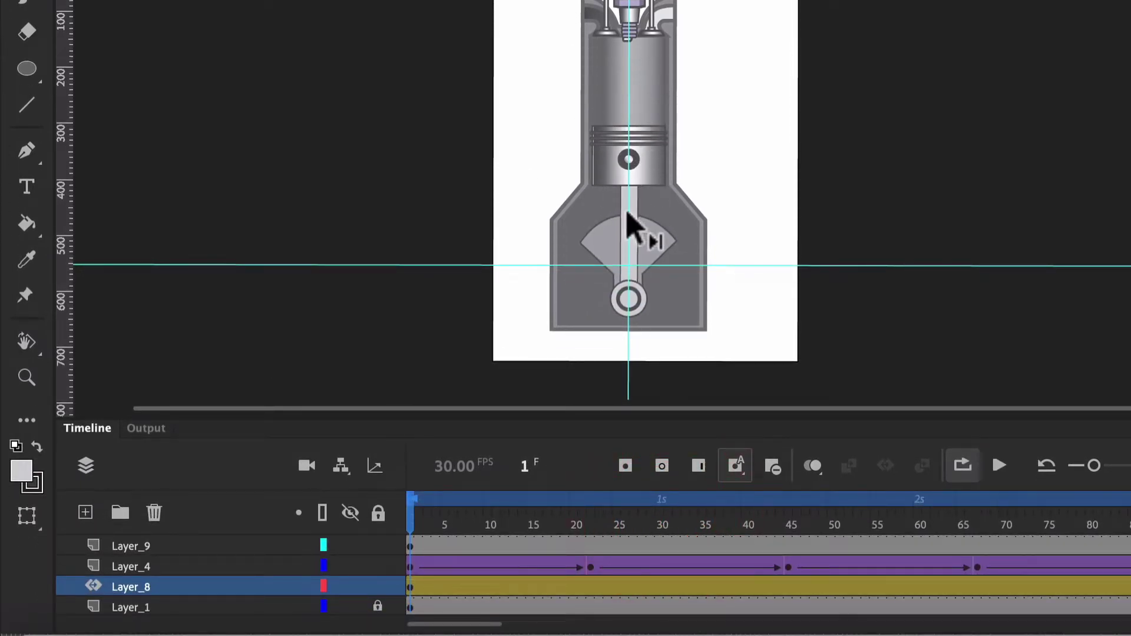
- Look over the motion tween options for frame 23 of Layer_8, then return the playhead to frame 1
left_click(598, 585)
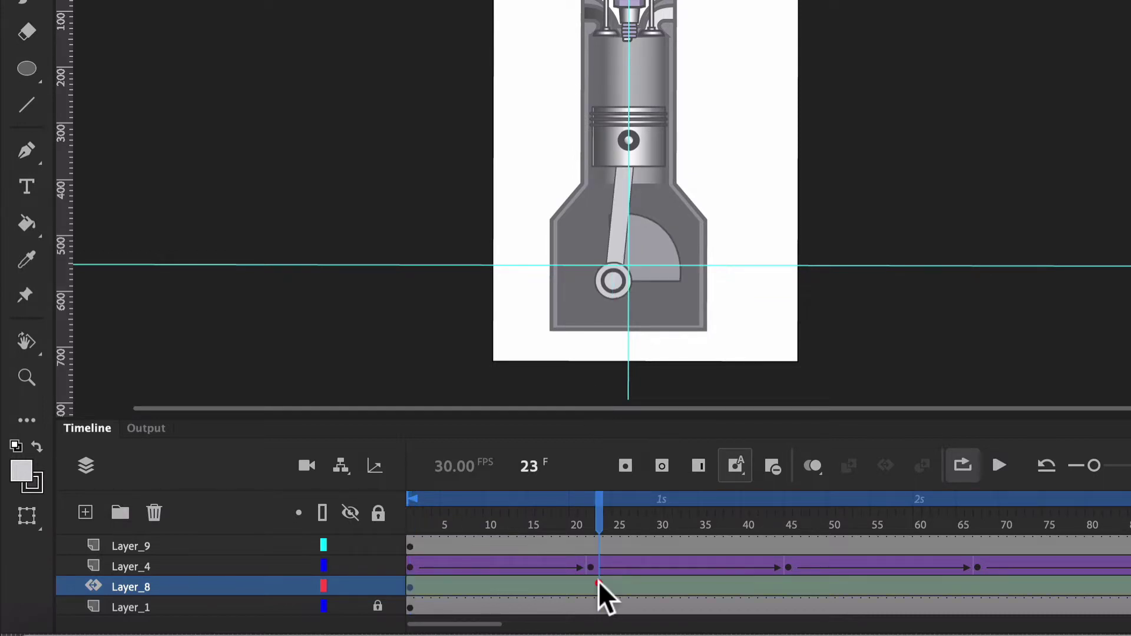
right_click(599, 588)
mouse_move(647, 17)
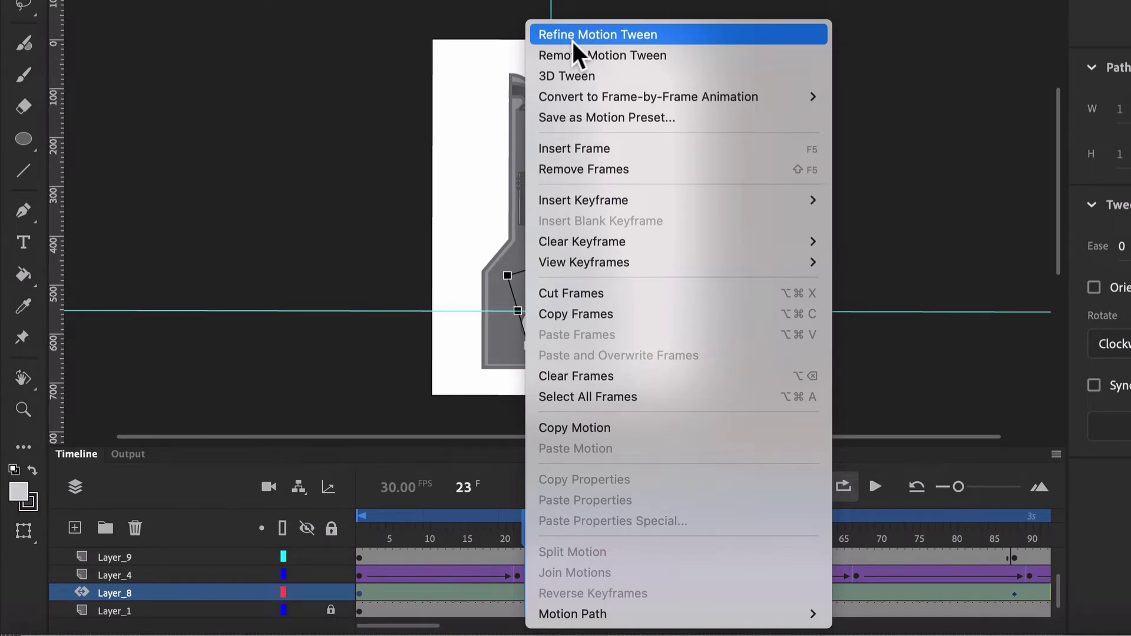
left_click(969, 207)
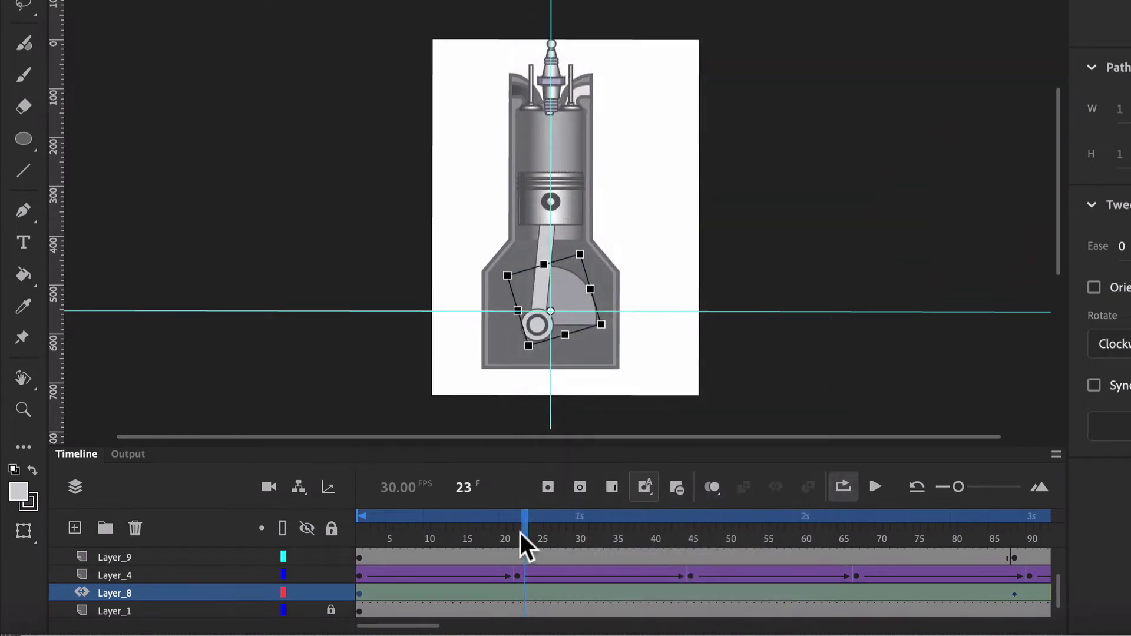
left_click_drag(522, 540, 344, 524)
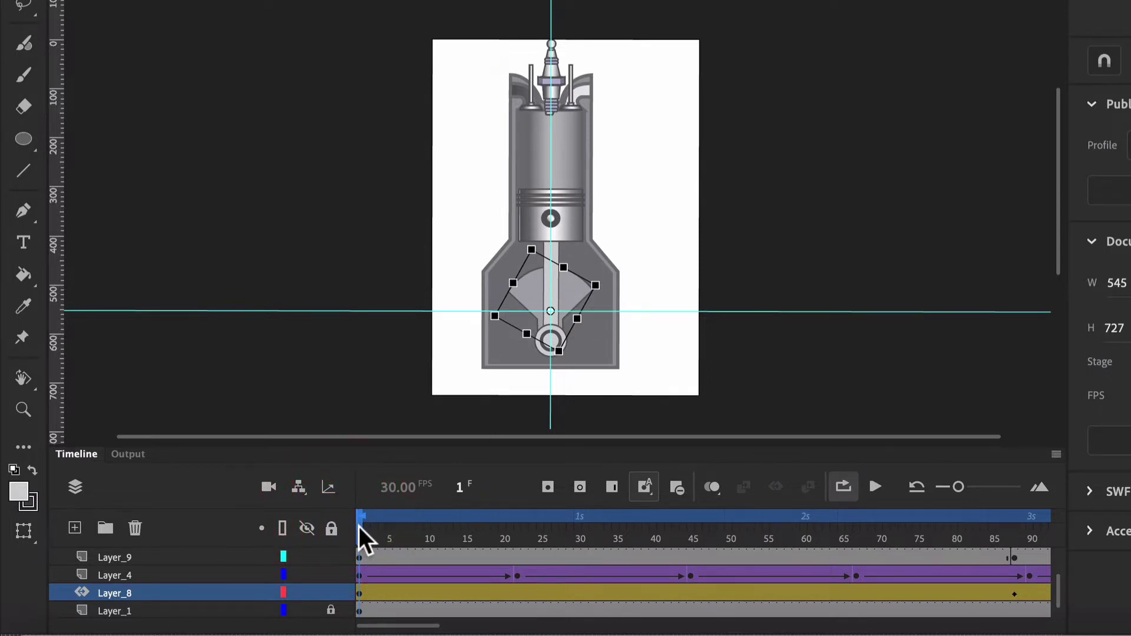
left_click_drag(358, 527, 316, 561)
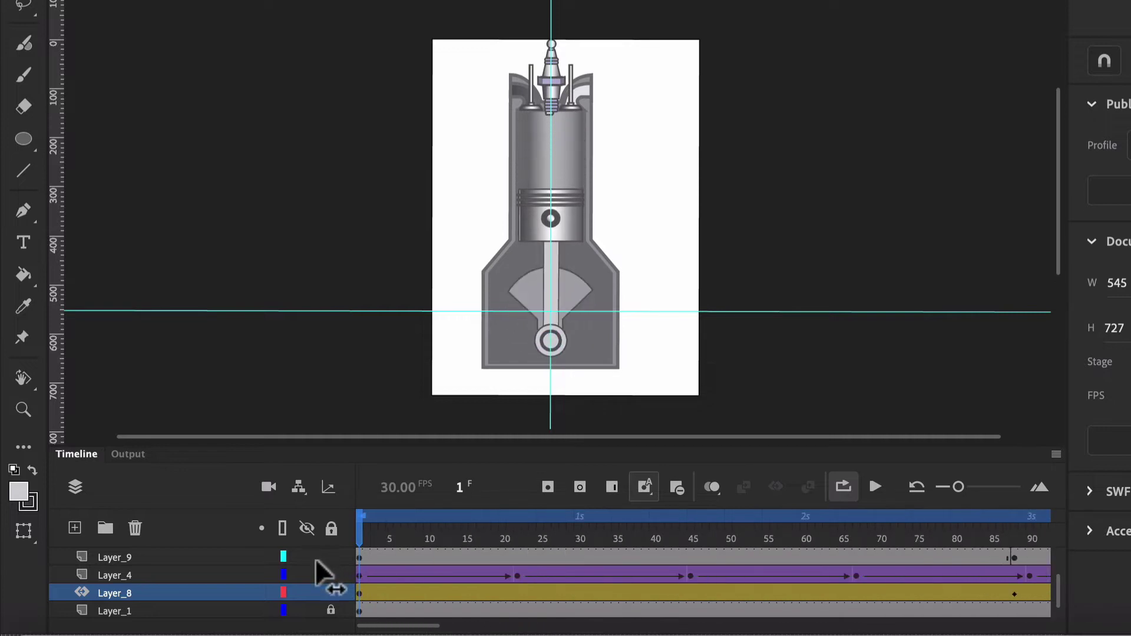
- Select the piston and scrub to frame 90 to review its Layer_5 tween, examining the keyframes up to frame 180
left_click(563, 212)
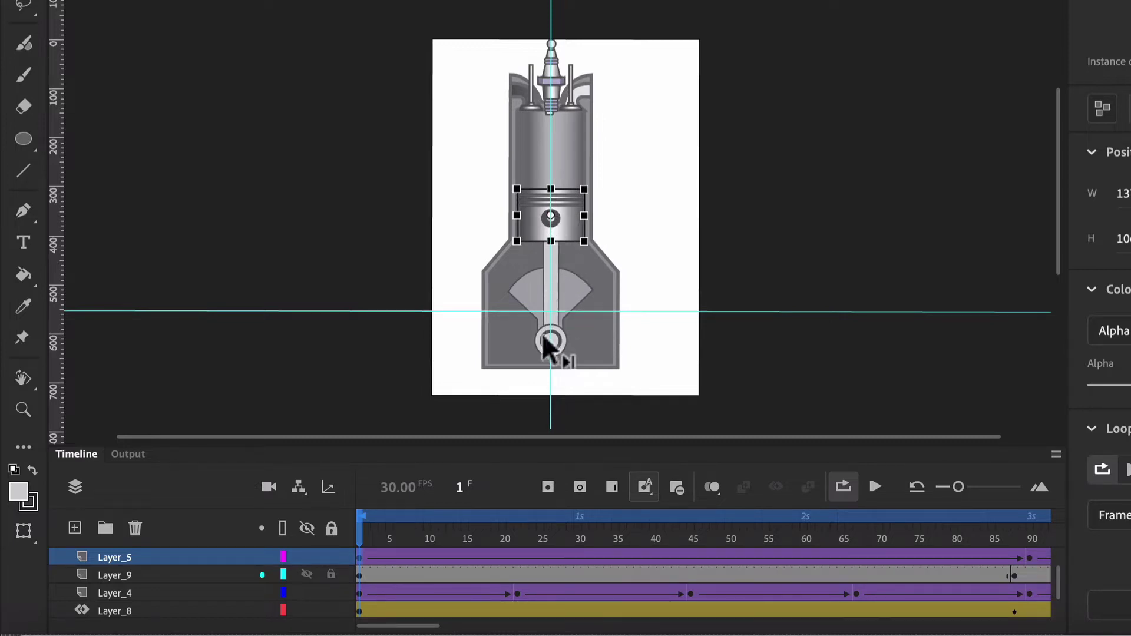
left_click_drag(359, 532, 1032, 541)
scroll(977, 552, "right", 5)
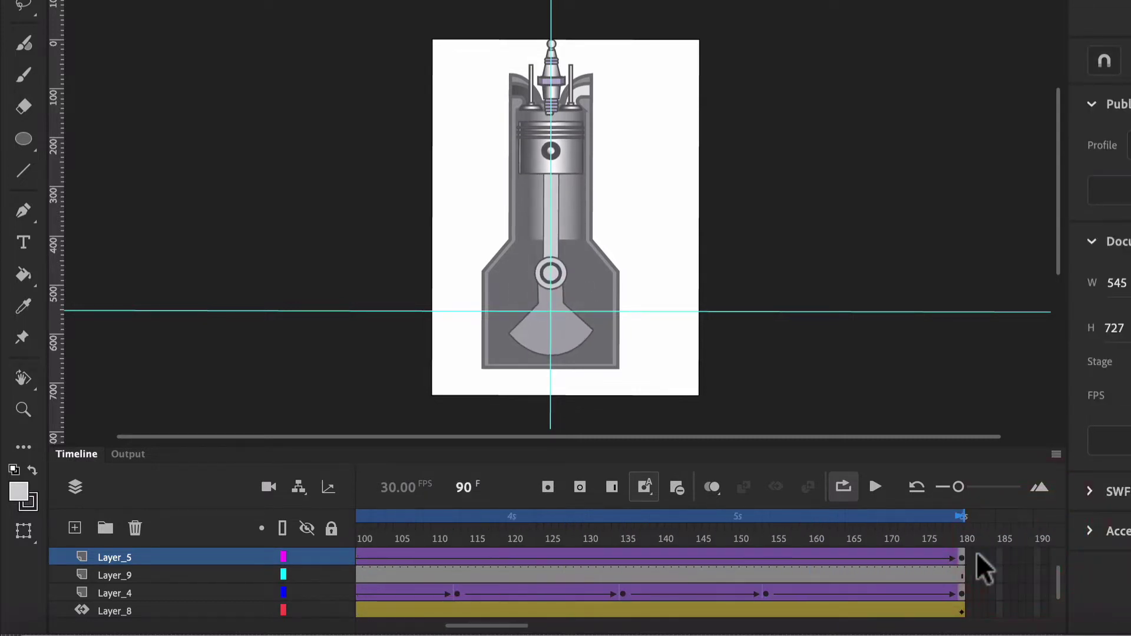
scroll(977, 551, "left", 4)
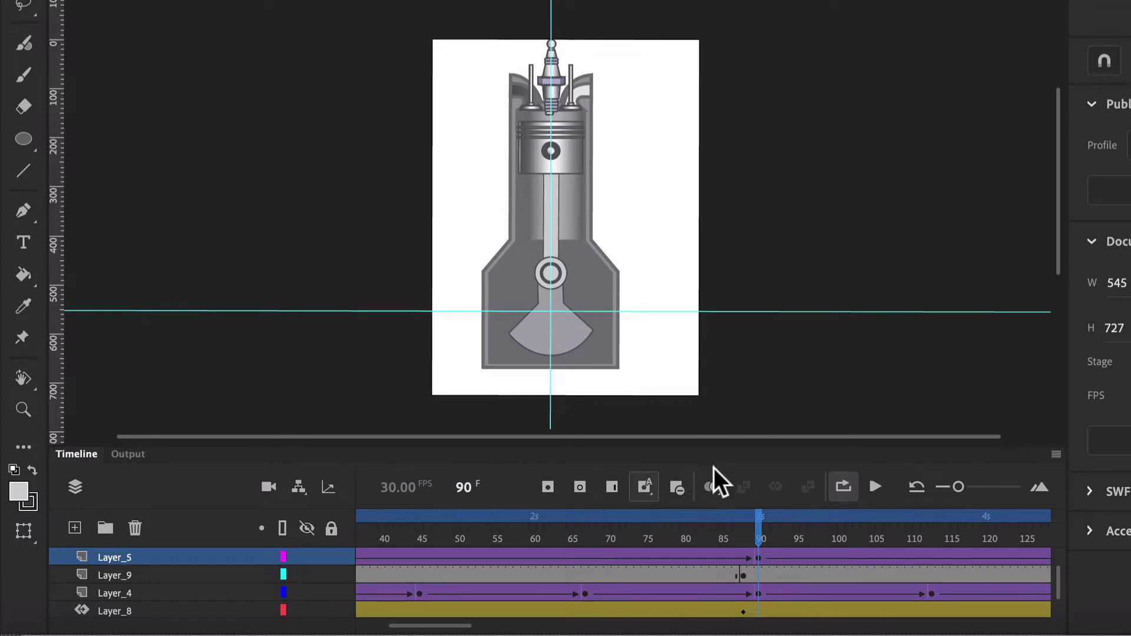
- Return the playhead to frame 90, select the connecting rod's Layer_4 keyframe there and examine its tween keyframes through frame 180
left_click(758, 524)
left_click_drag(758, 523, 1029, 522)
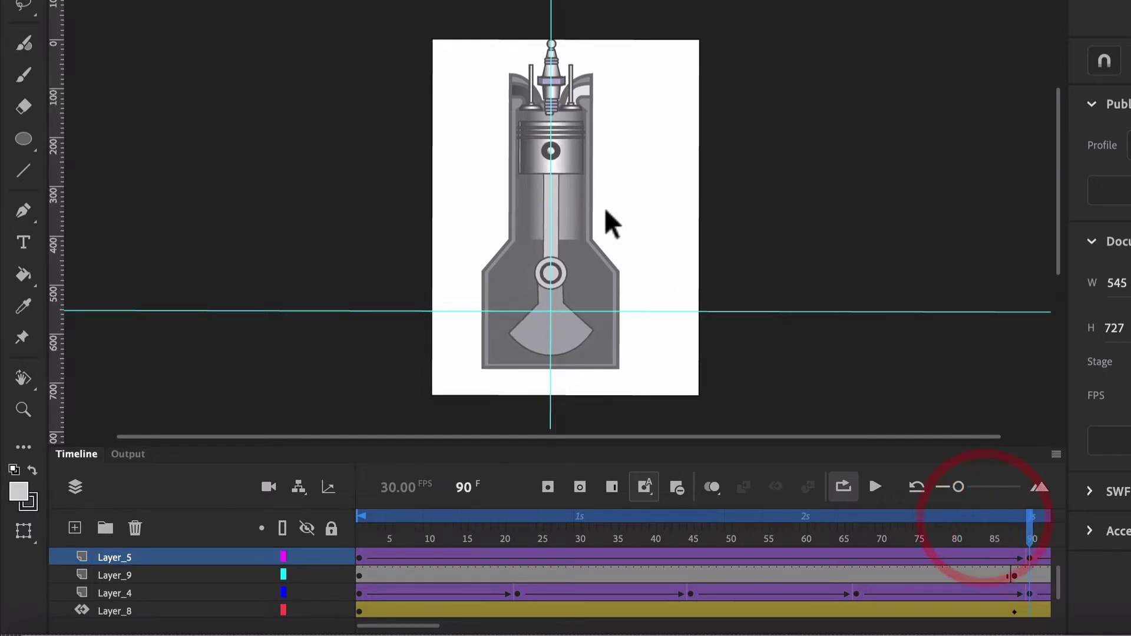
left_click(550, 196)
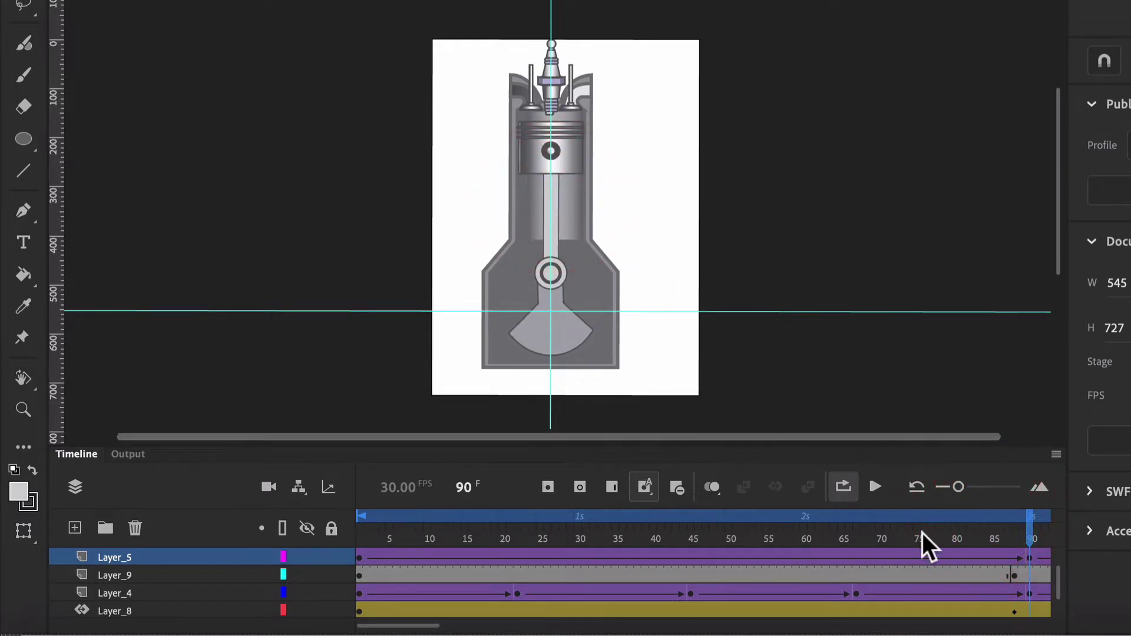
left_click(1028, 588)
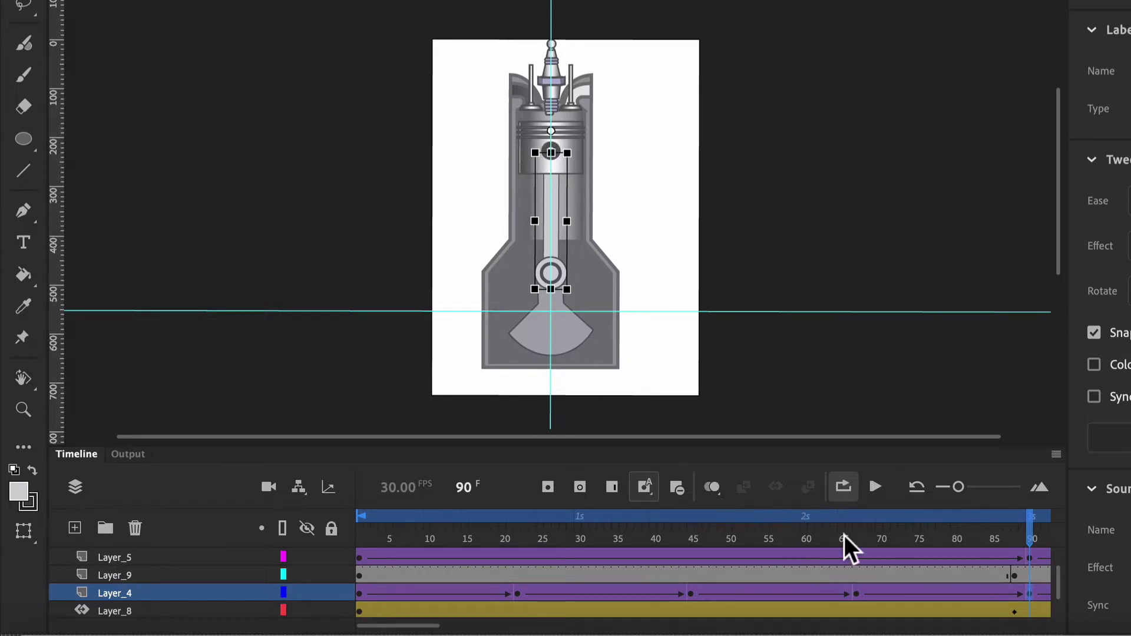
scroll(868, 540, "right", 5)
scroll(867, 539, "left", 3)
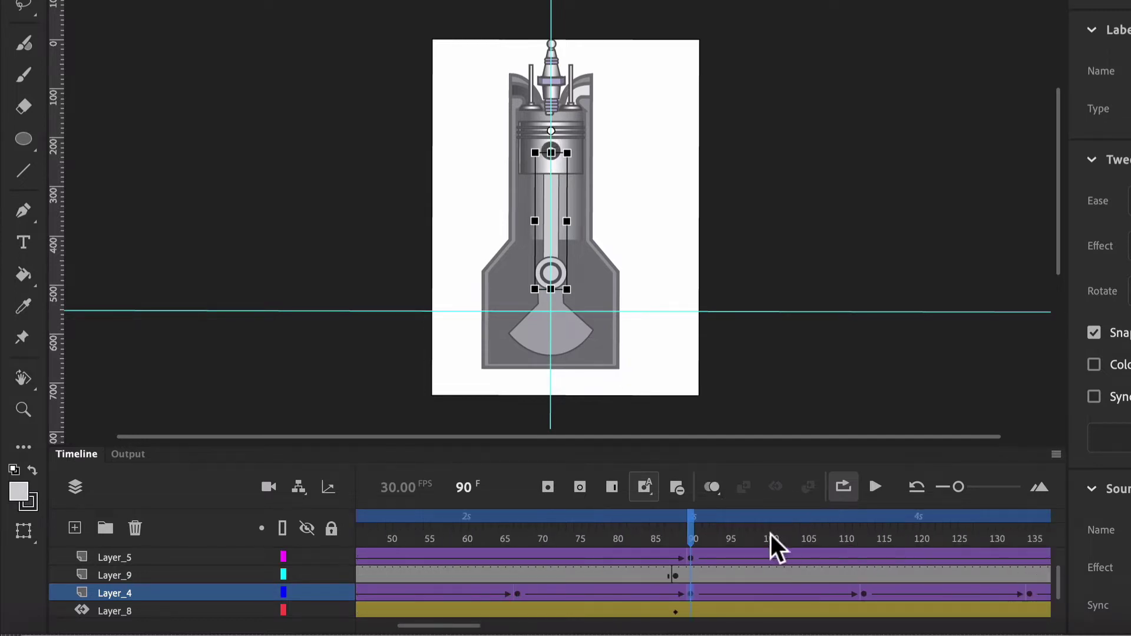
scroll(691, 545, "right", 3)
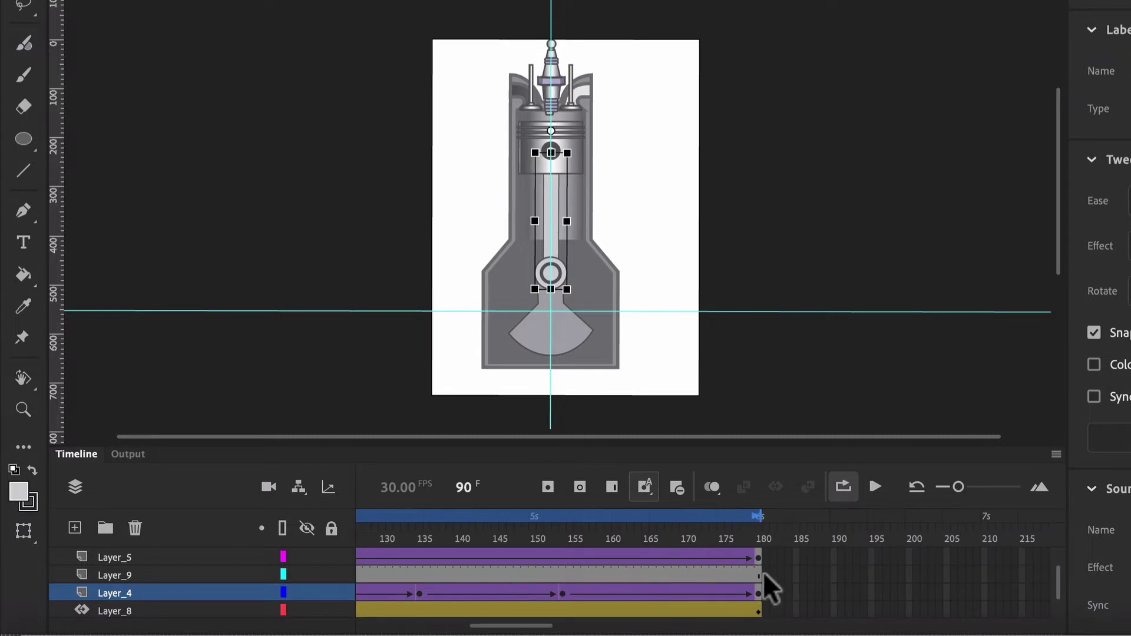
scroll(499, 552, "left", 2)
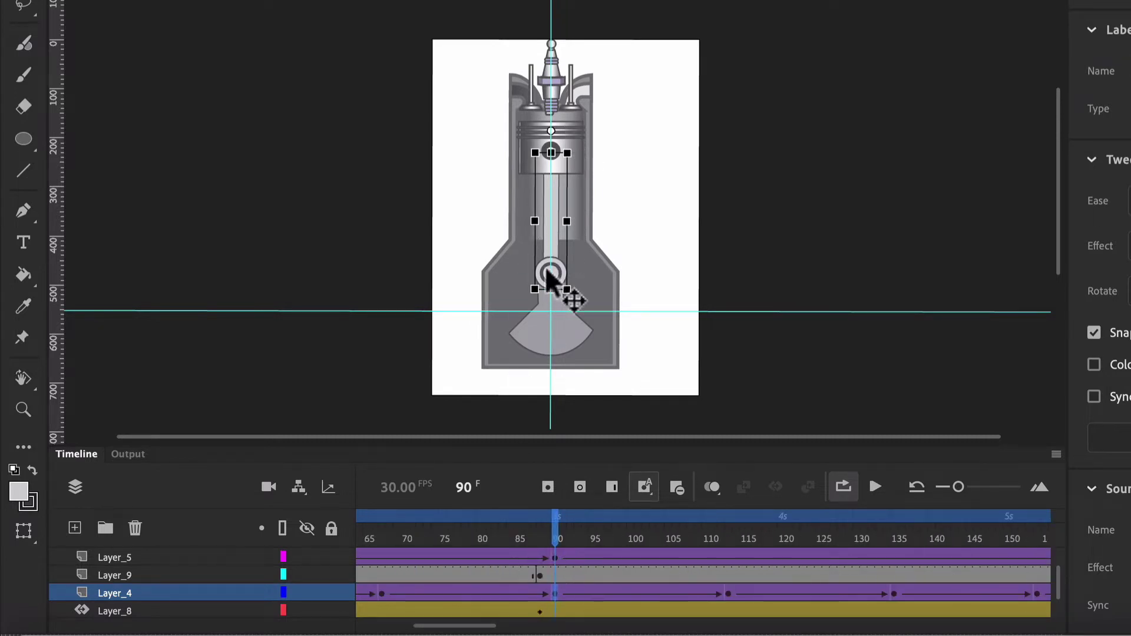
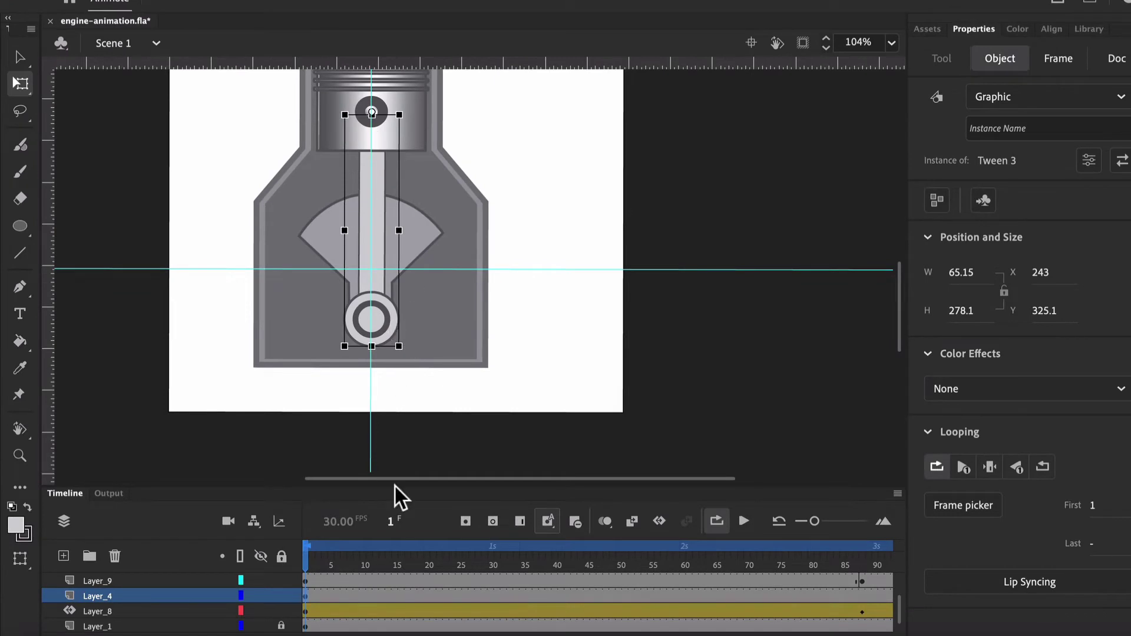
- Insert a keyframe at frame 90 on the connecting rod's Layer_4
left_click_drag(306, 564, 347, 552)
scroll(393, 386, "up", 2)
scroll(393, 386, "down", 5)
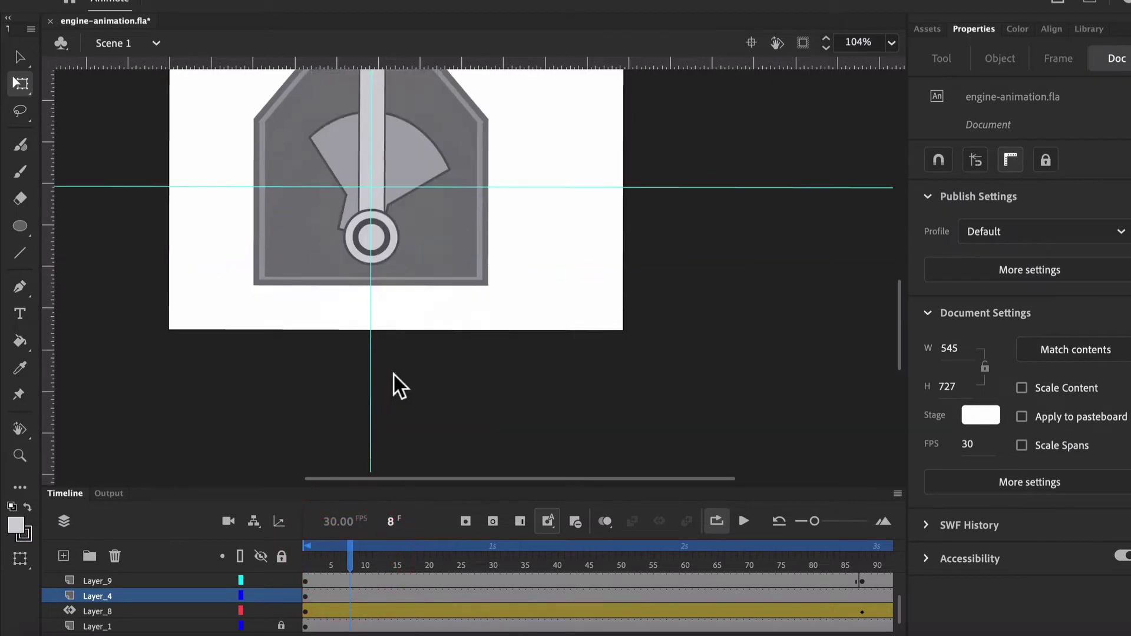
scroll(359, 416, "up", 10)
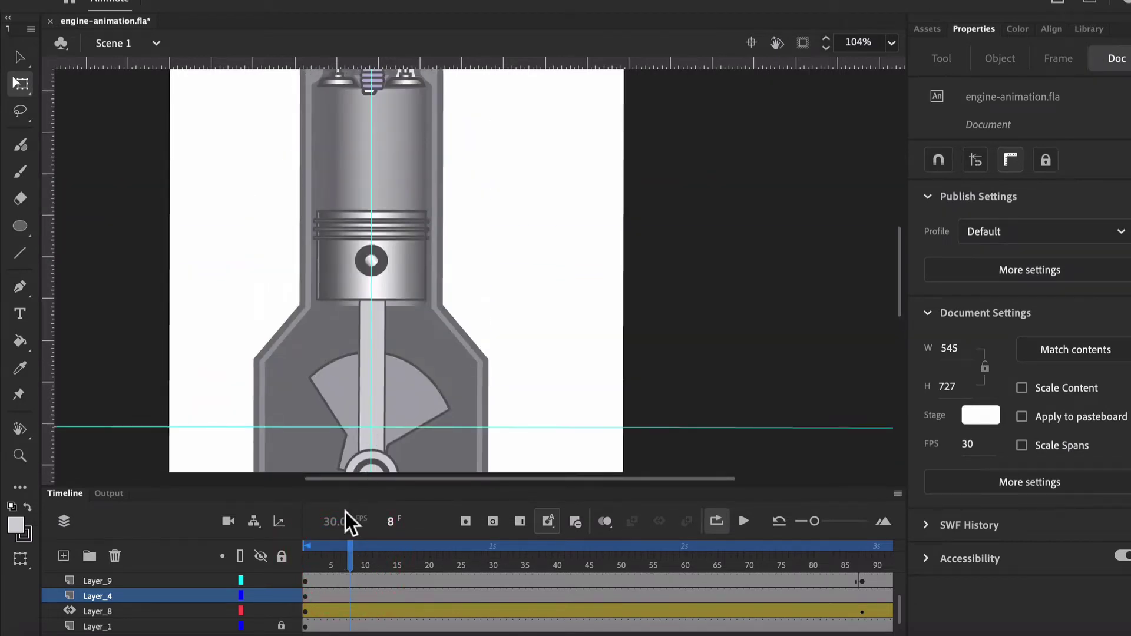
left_click_drag(351, 552, 854, 582)
left_click_drag(677, 570, 489, 590)
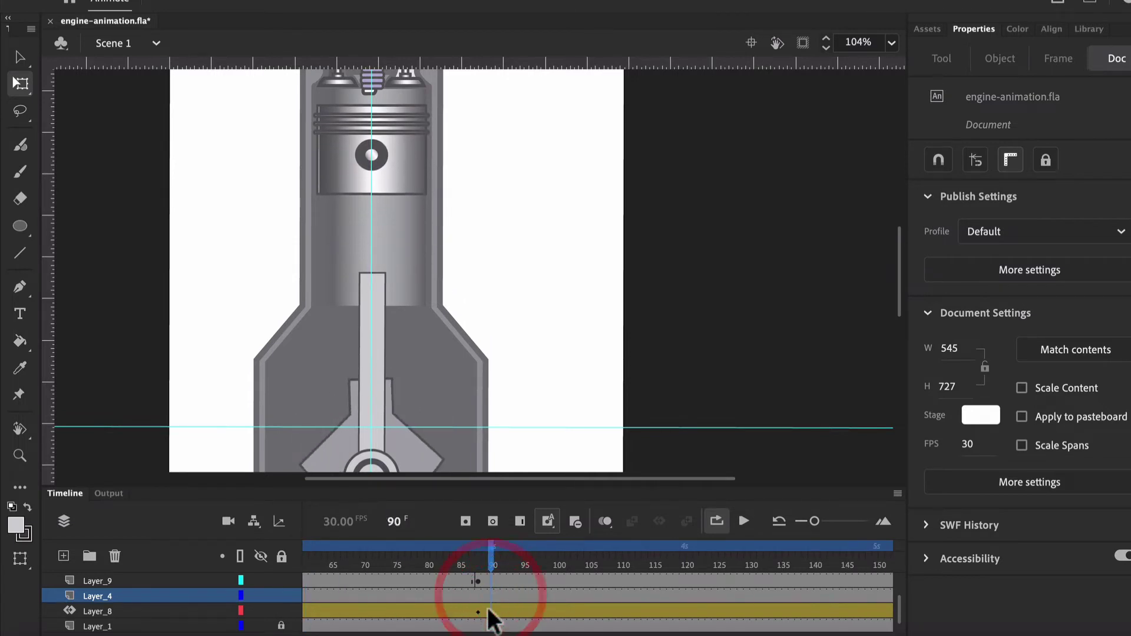
left_click(488, 607)
left_click(493, 596)
right_click(491, 596)
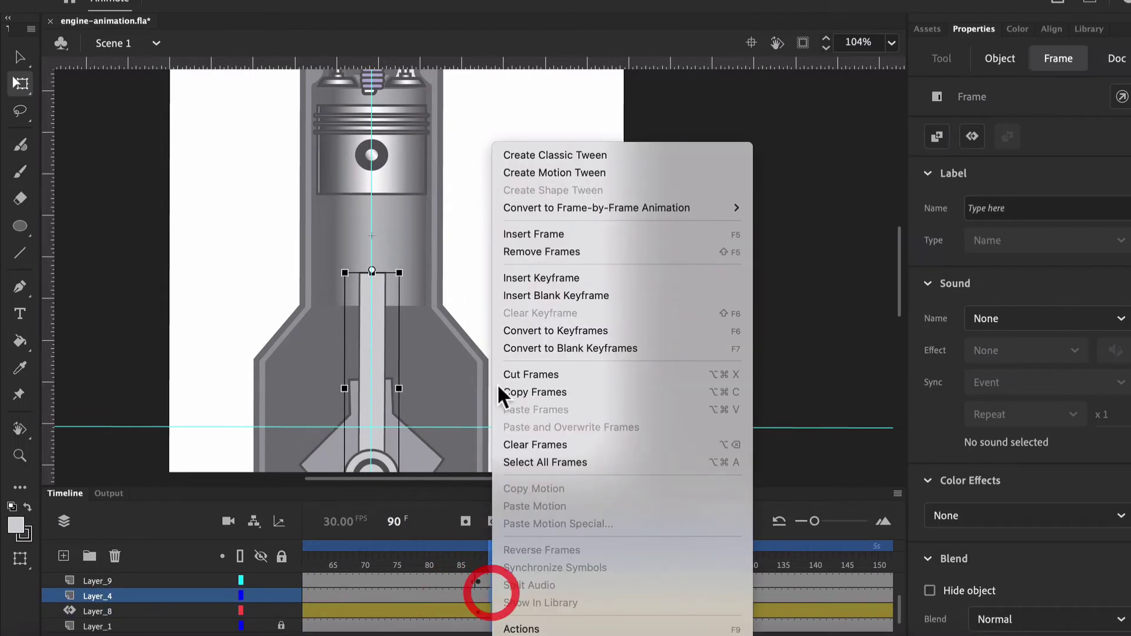
left_click(524, 280)
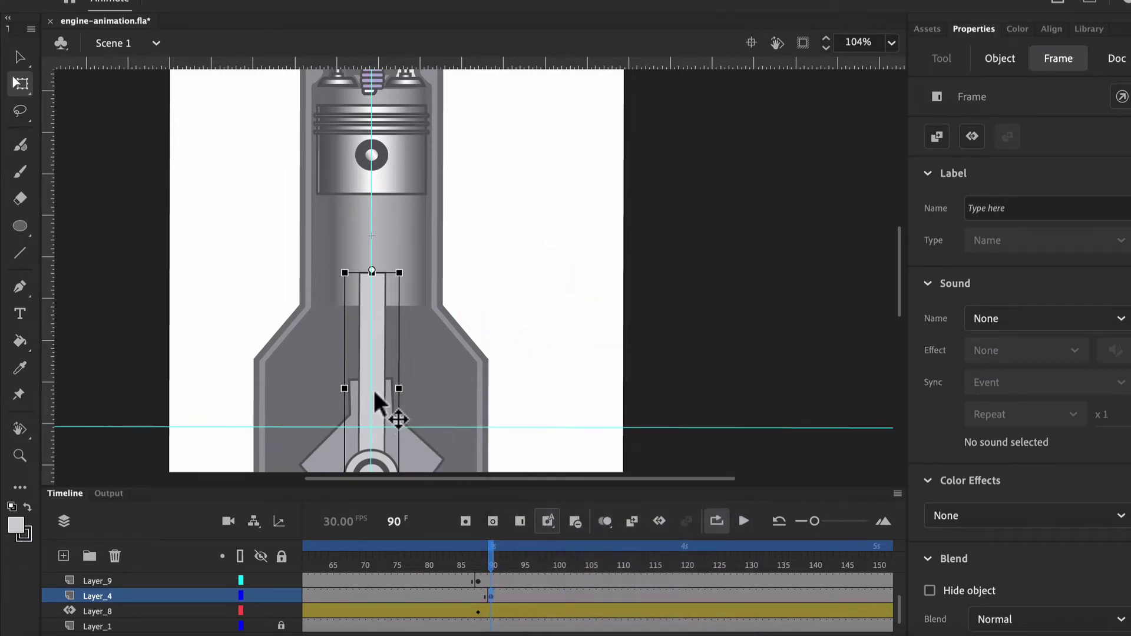
- Move the connecting rod straight up at frame 90 to Y about 187, aligning its upper end with the piston pin
left_click_drag(374, 389, 373, 278)
left_click(374, 193)
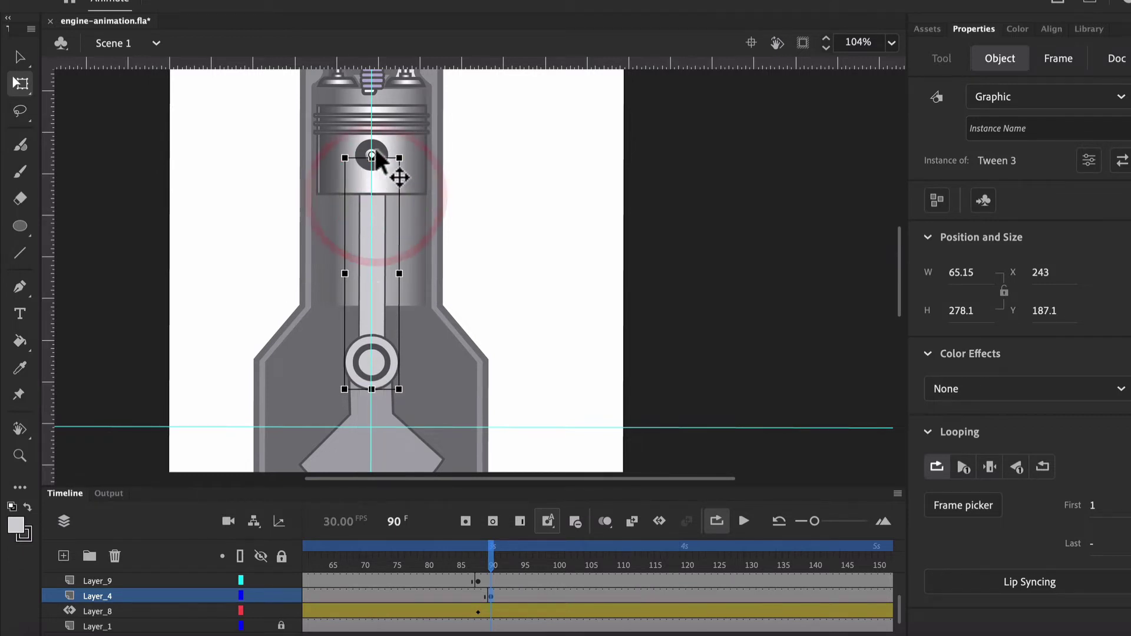
left_click(492, 561)
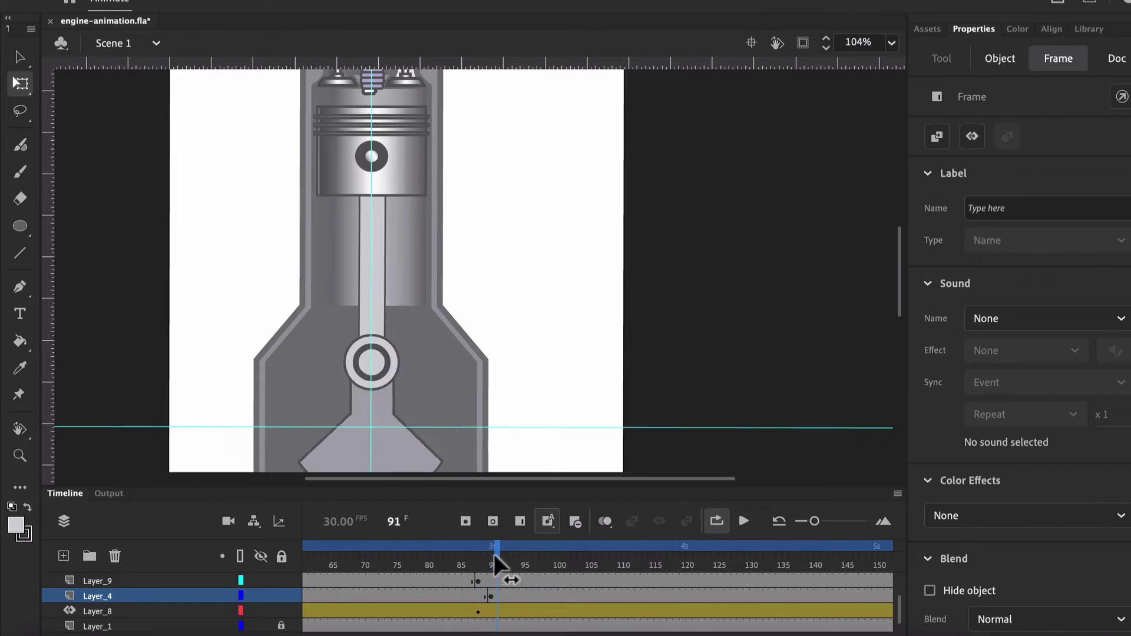
- Insert a keyframe at frame 180 on the connecting rod's Layer_4
left_click_drag(494, 557, 657, 601)
left_click(650, 595)
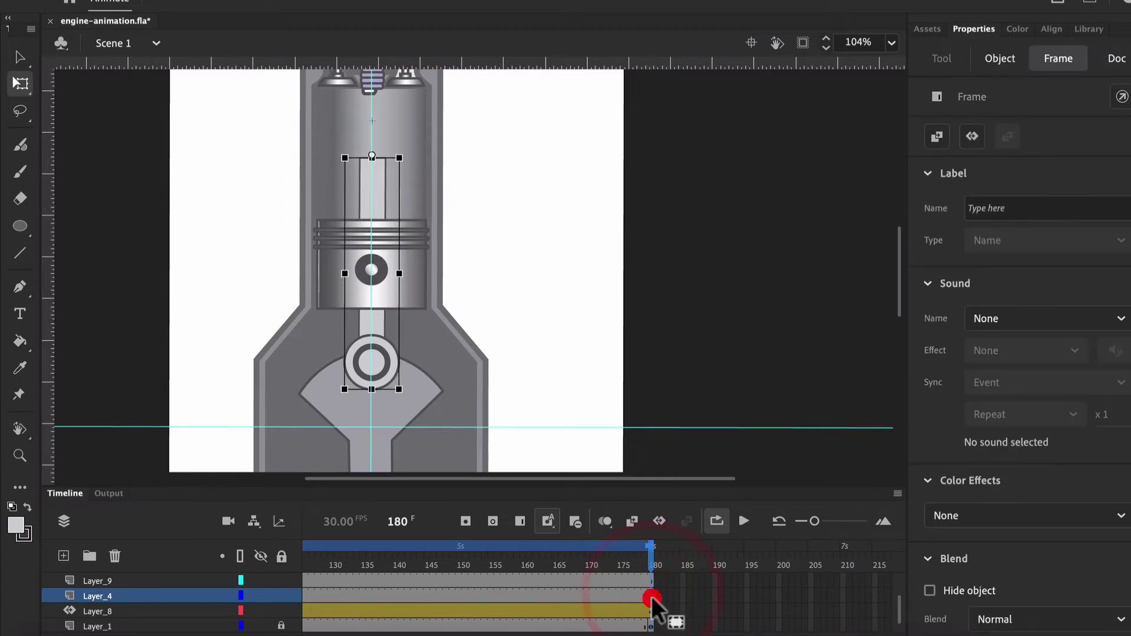
right_click(650, 595)
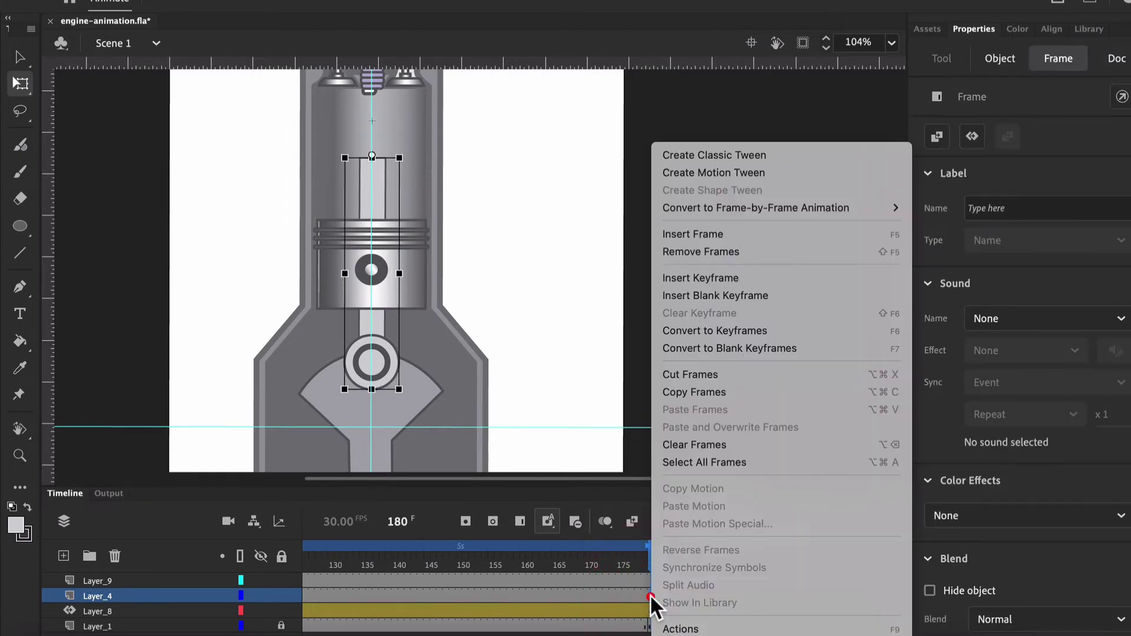
left_click(716, 280)
- Move the connecting rod straight down at frame 180 to Y about 325, aligning its lower ring with the end of the crankshaft
scroll(375, 358, "down", 4)
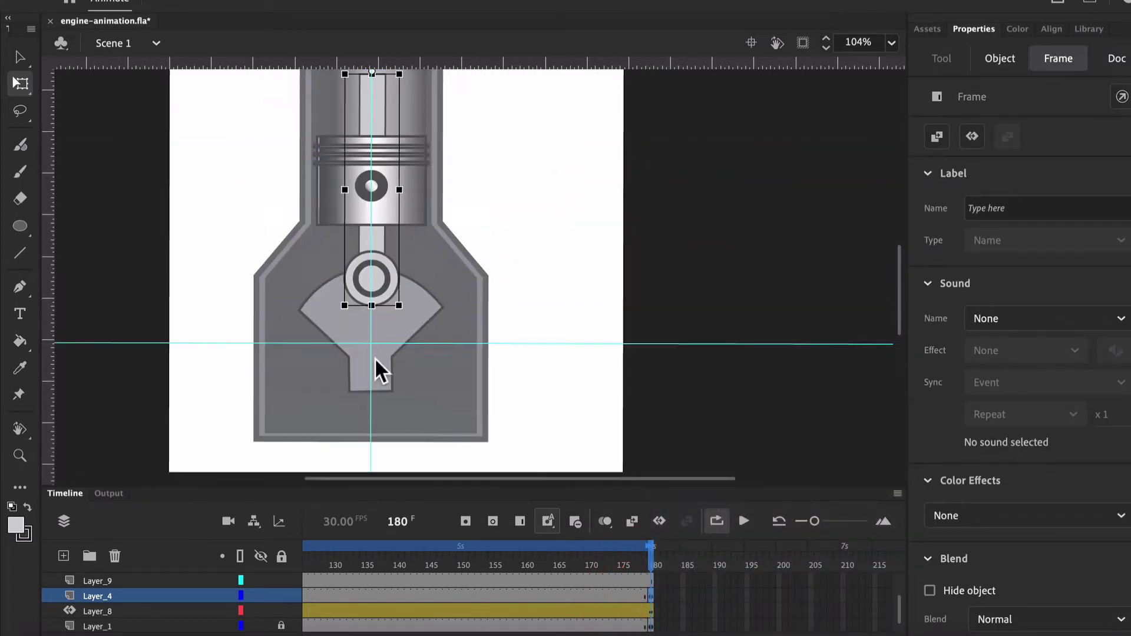
scroll(375, 358, "up", 3)
scroll(374, 354, "down", 5)
scroll(375, 353, "down", 3)
scroll(373, 254, "up", 4)
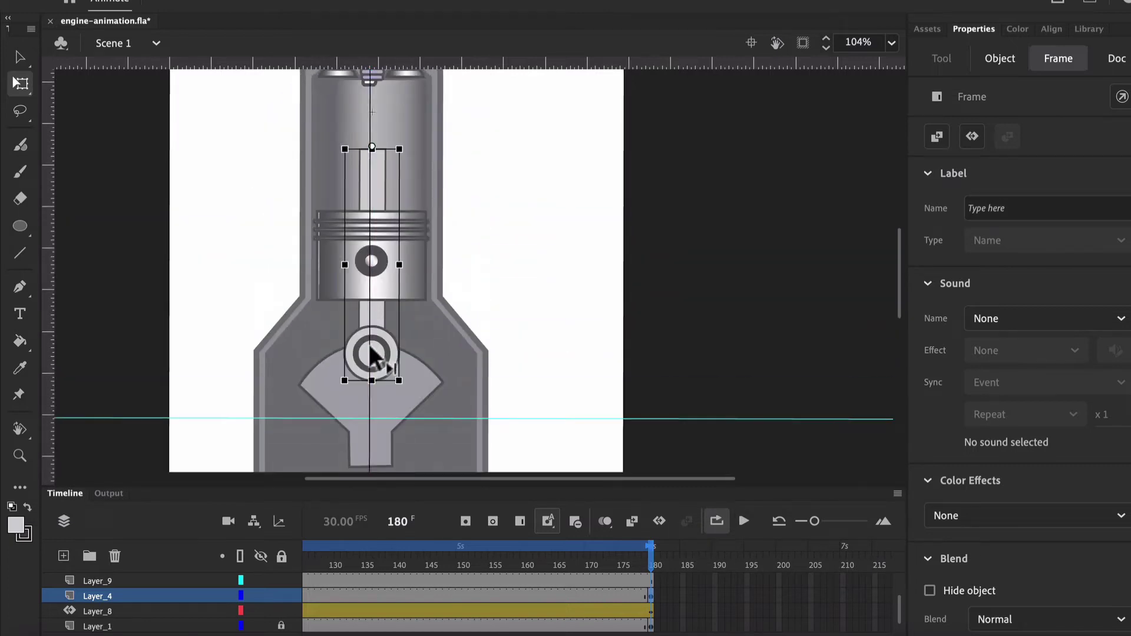
left_click(372, 346)
left_click_drag(377, 339, 378, 440)
scroll(380, 419, "down", 5)
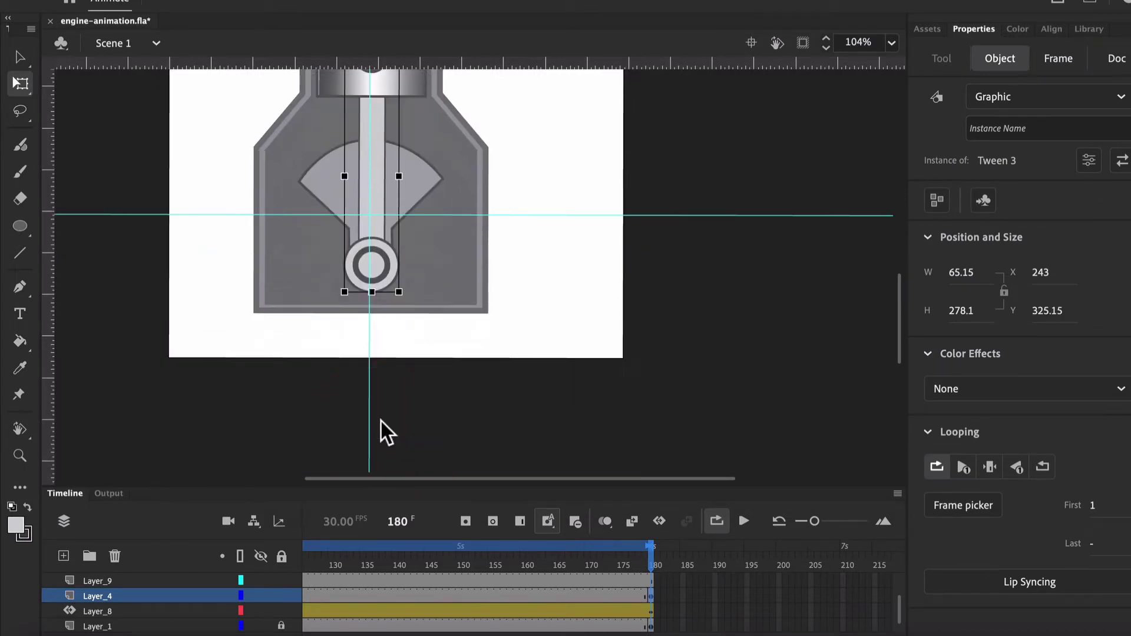
- Create classic tweens on Layer_4 for both spans, from frame 90 to 180 and from frame 1 to 90
left_click_drag(652, 557, 433, 548)
mouse_move(503, 542)
left_mouse_down()
mouse_move(670, 554)
mouse_move(507, 565)
left_mouse_up()
right_click(510, 594)
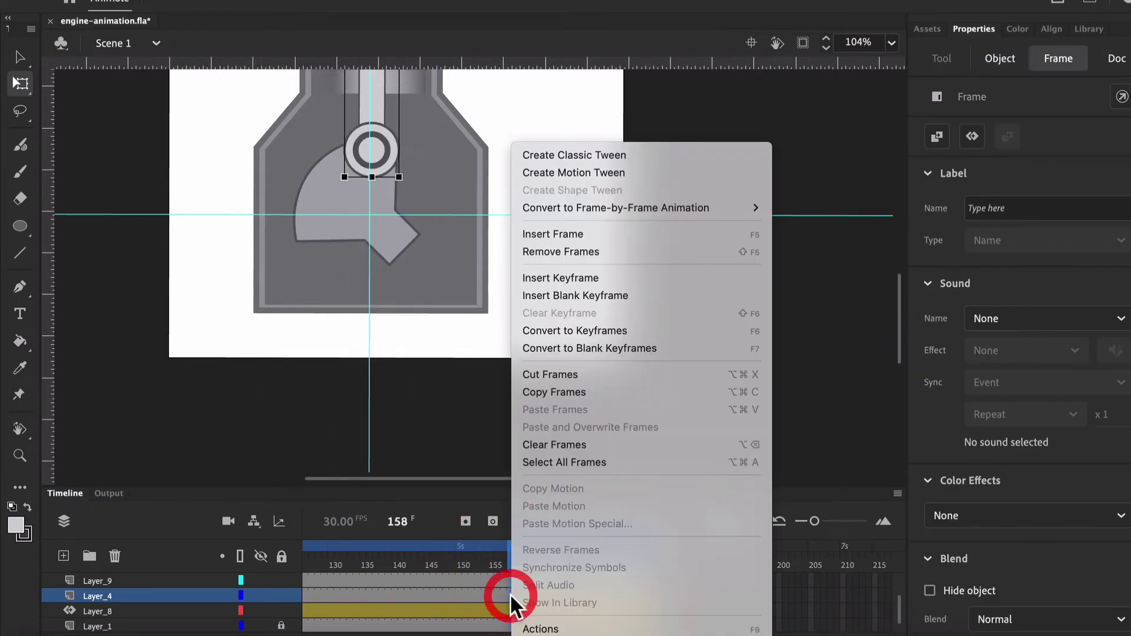
left_click(580, 155)
scroll(469, 595, "left", 5)
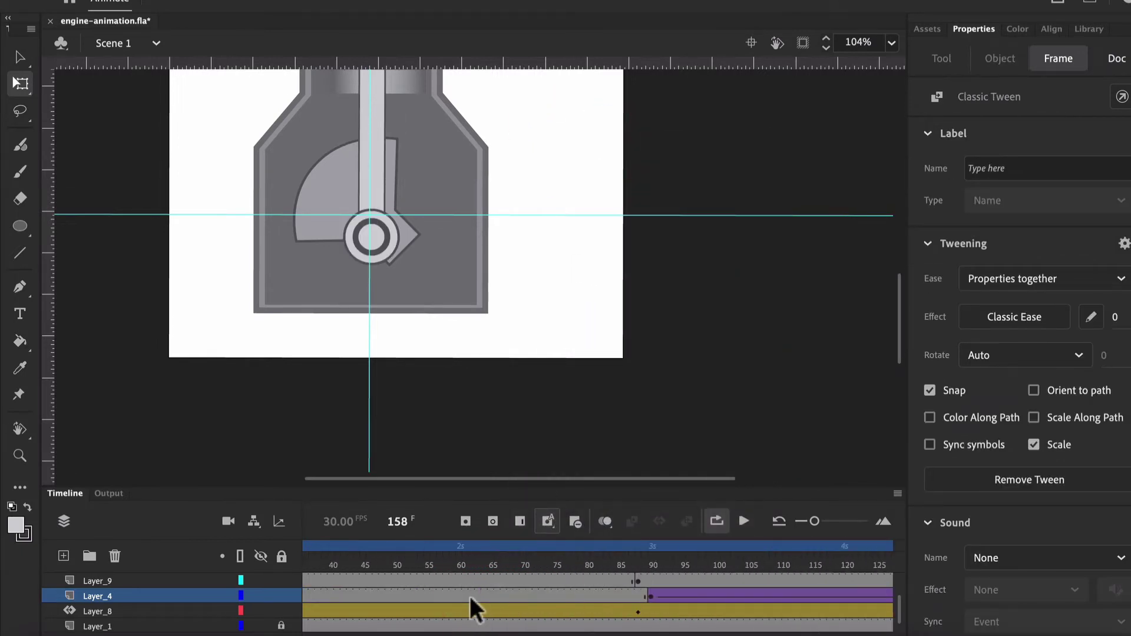
right_click(480, 589)
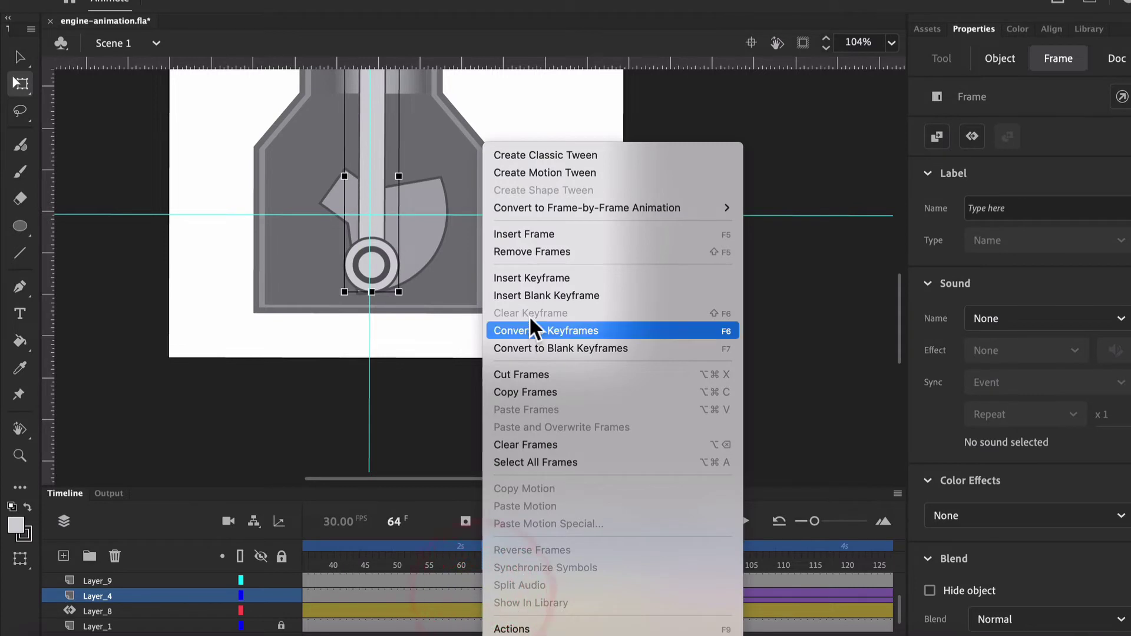
left_click(542, 157)
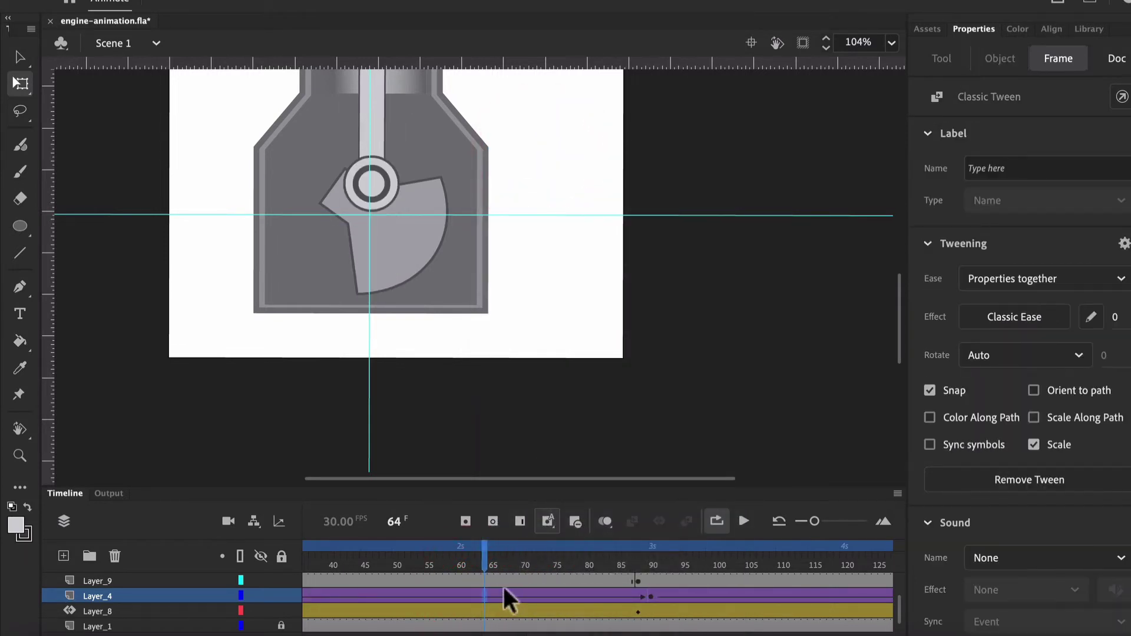
- Preview the rod's motion from frame 1 to 180, and insert a keyframe at frame 45 in the Layer_4 tween
left_click_drag(482, 556, 248, 560)
scroll(379, 408, "up", 3)
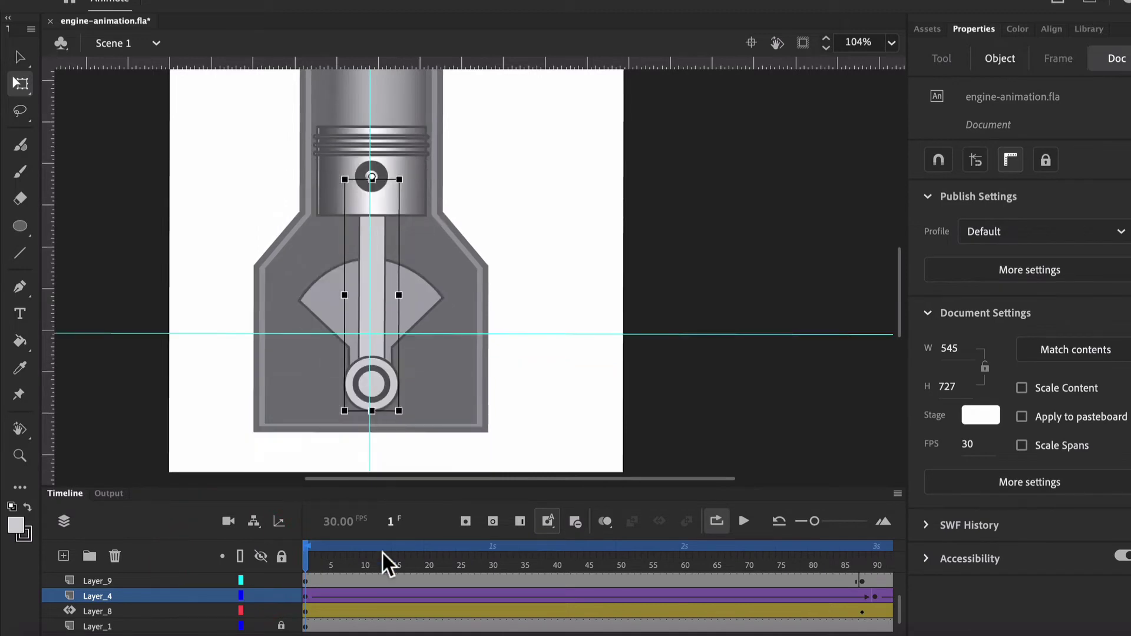
mouse_move(304, 556)
left_mouse_down()
mouse_move(577, 563)
mouse_move(305, 560)
mouse_move(498, 564)
mouse_move(630, 600)
mouse_move(895, 606)
mouse_move(550, 609)
mouse_move(561, 619)
mouse_move(555, 606)
left_mouse_up()
scroll(487, 589, "left", 10)
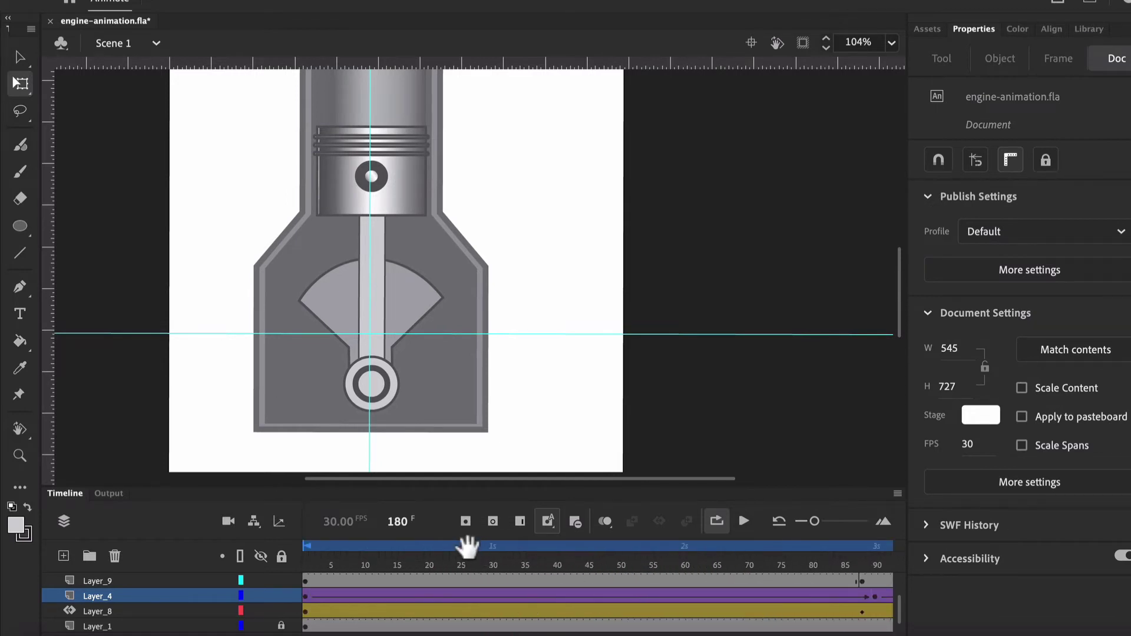
left_click_drag(468, 556, 238, 563)
left_click_drag(341, 559, 587, 568)
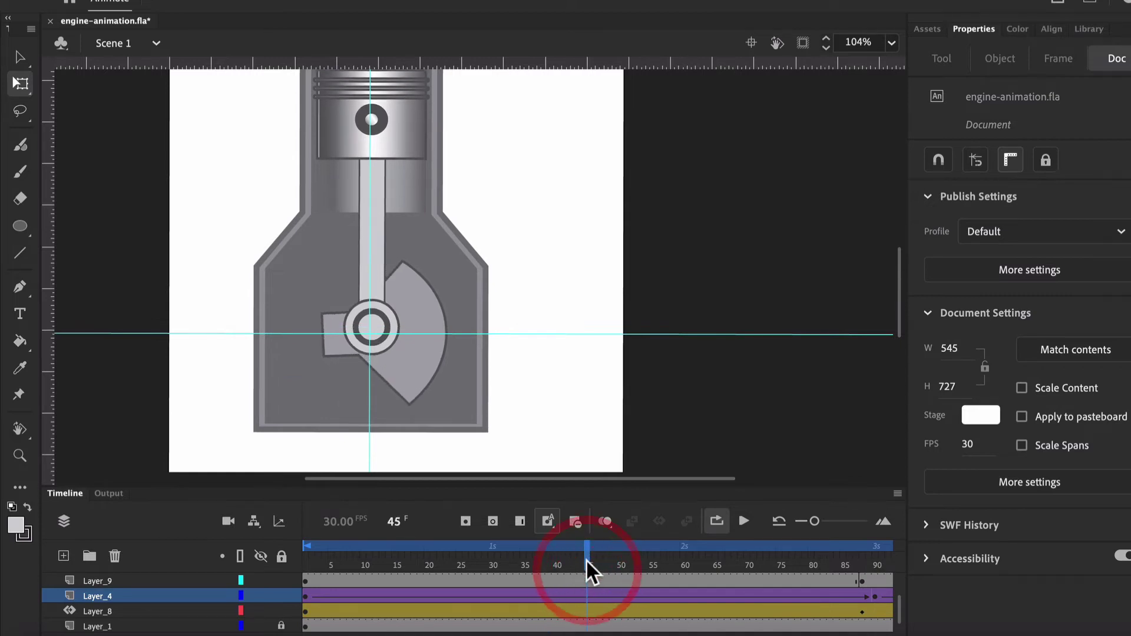
left_click(587, 595)
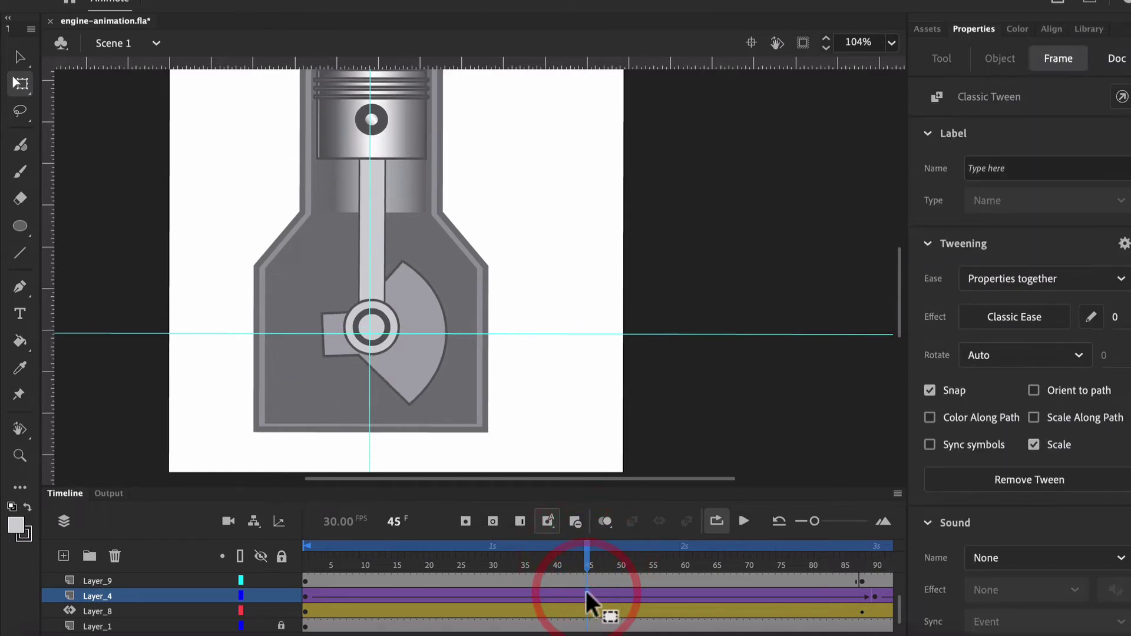
right_click(586, 591)
left_click(626, 276)
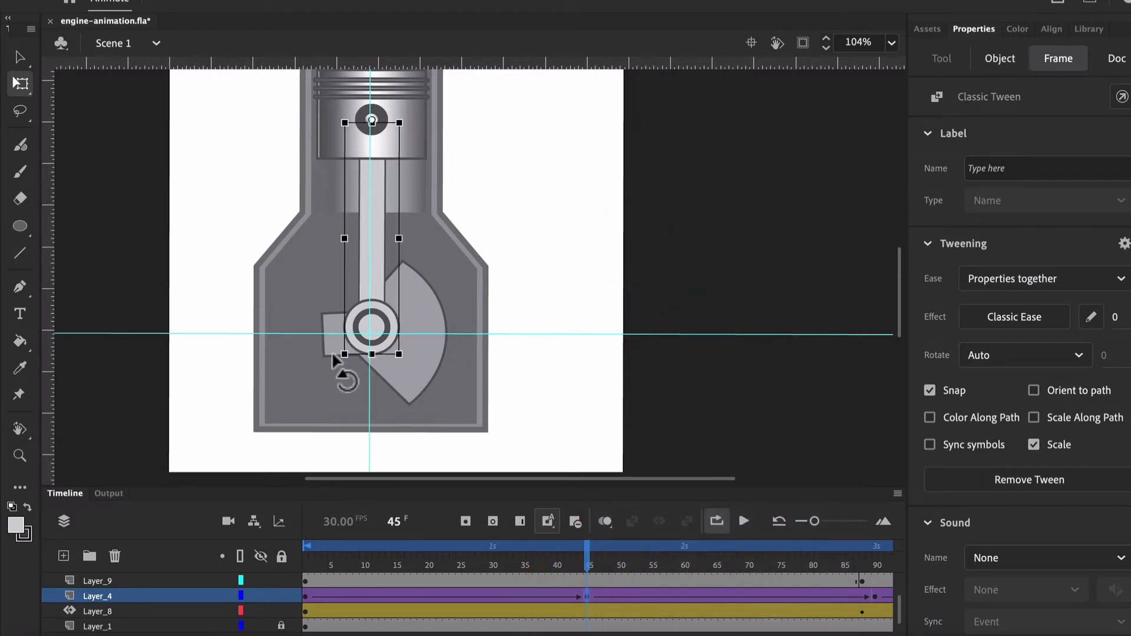
- Rotate the connecting rod clockwise about the piston pin at frame 45 so its lower ring sits over the crankshaft's arm
left_click_drag(331, 354, 285, 357)
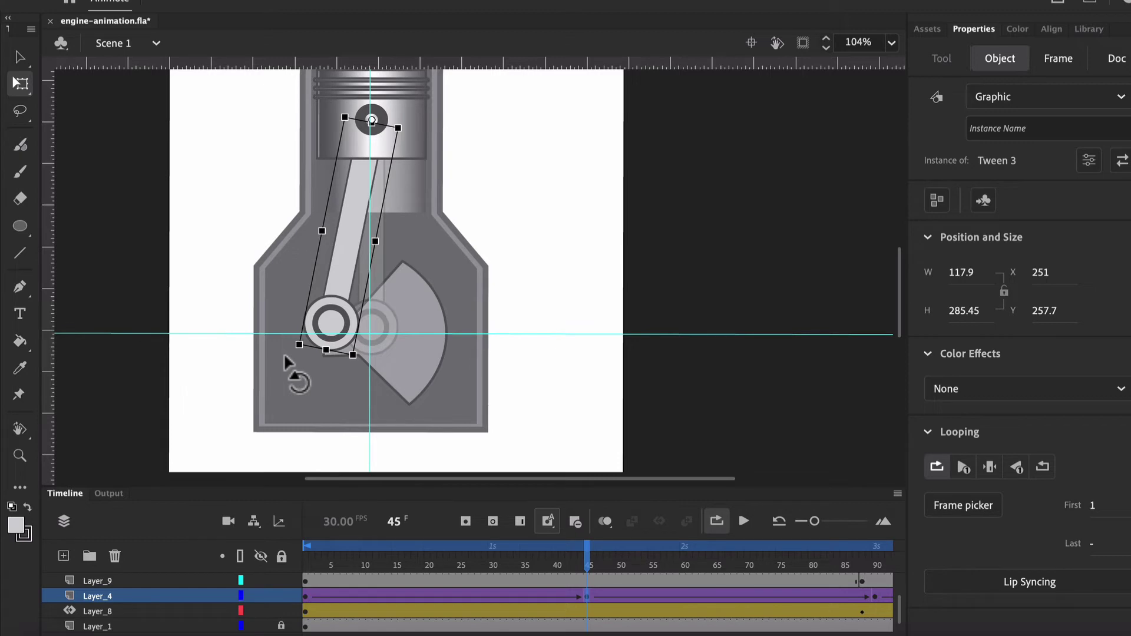
left_click_drag(285, 356, 282, 355)
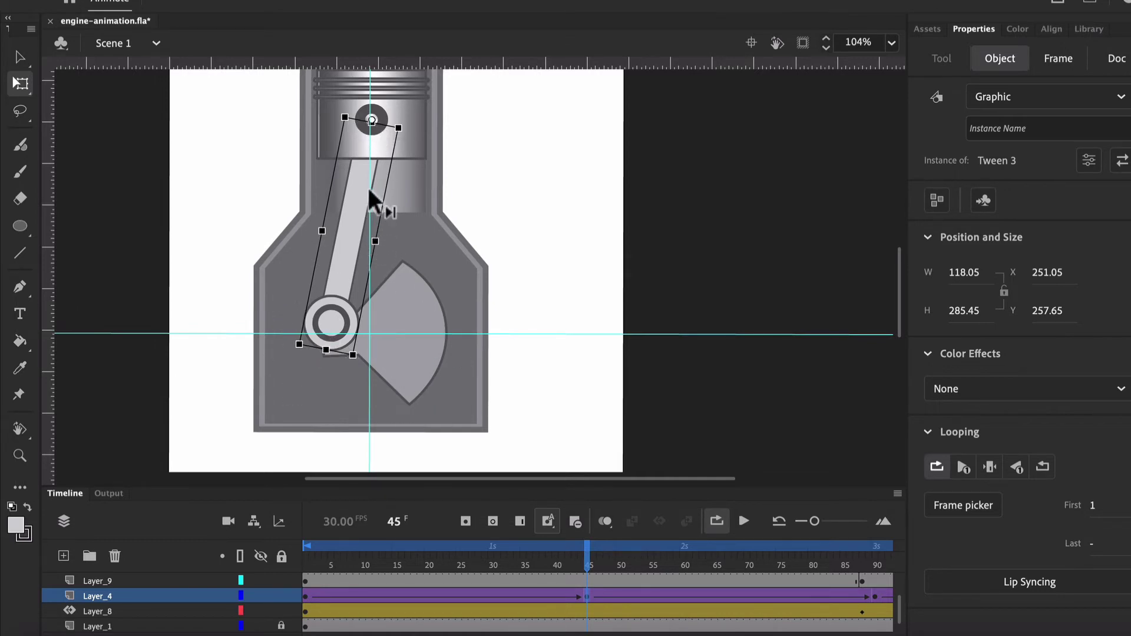
scroll(366, 129, "up", 5)
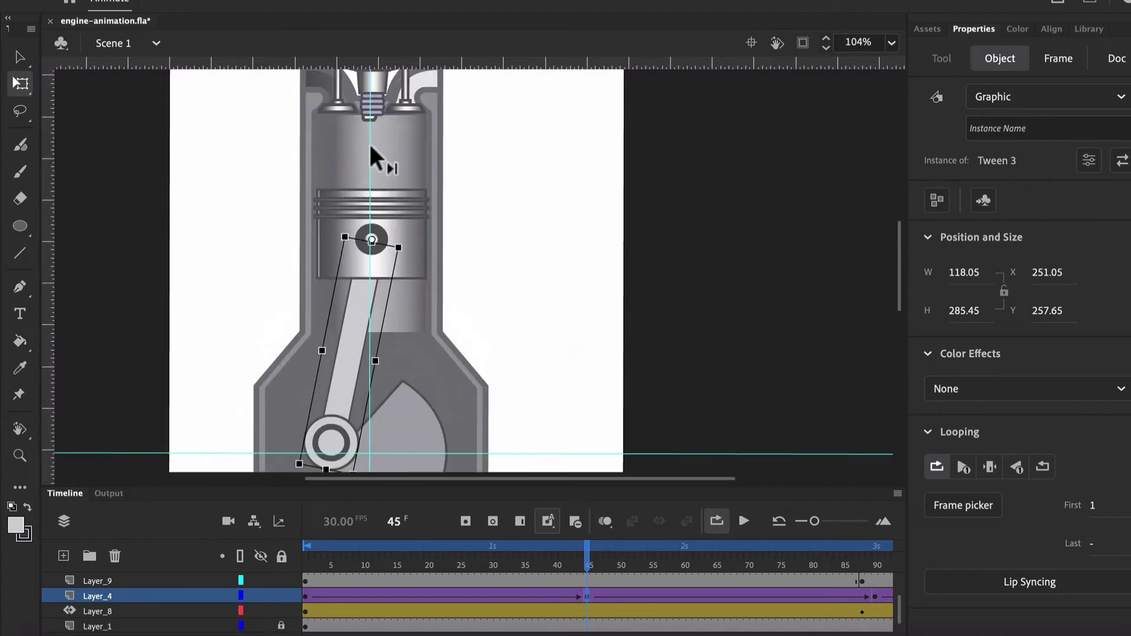
scroll(371, 156, "down", 7)
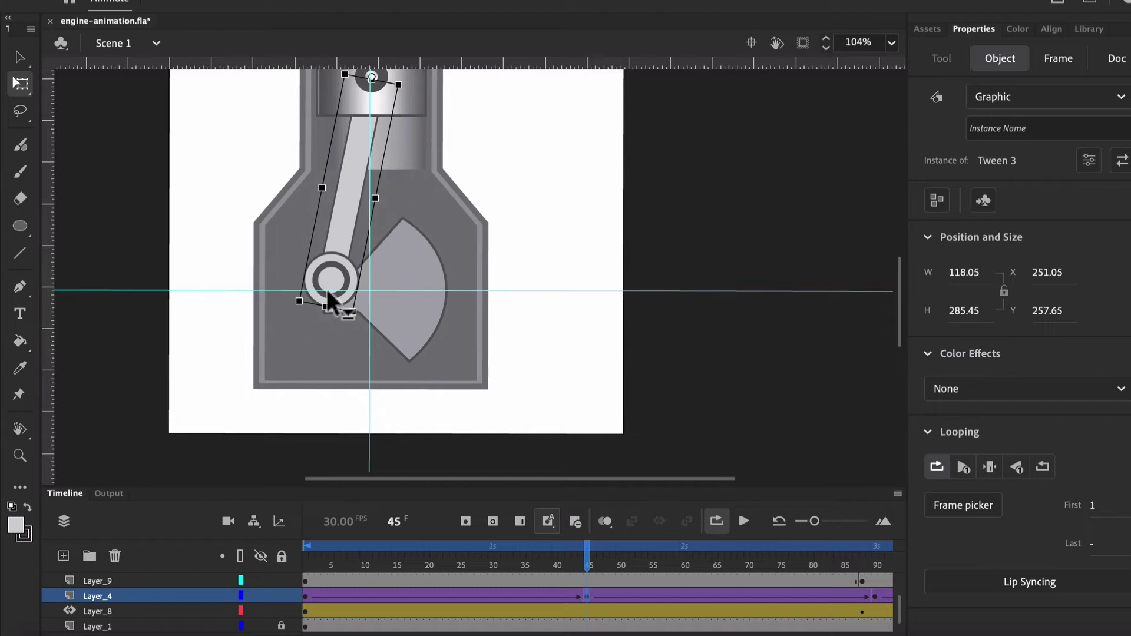
- Reselect the rod at frame 45 and rotate it slightly further clockwise, to a width of about 123.5, to refine its fit on the crankshaft
mouse_move(587, 565)
left_mouse_down()
mouse_move(307, 568)
mouse_move(588, 569)
left_mouse_up()
left_click(588, 569)
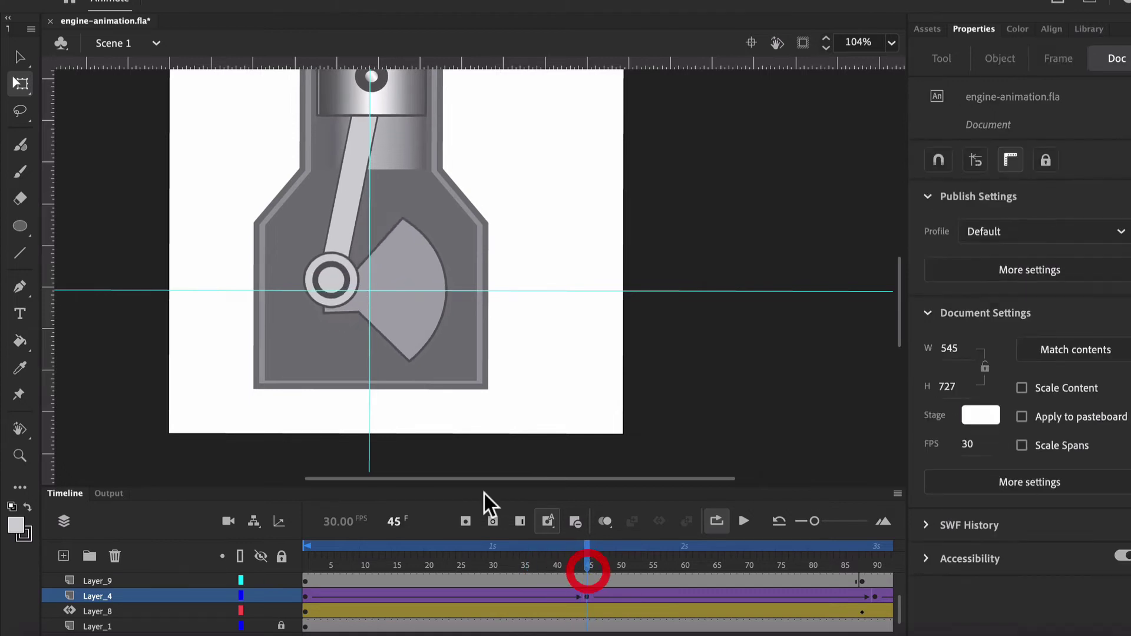
left_click(321, 271)
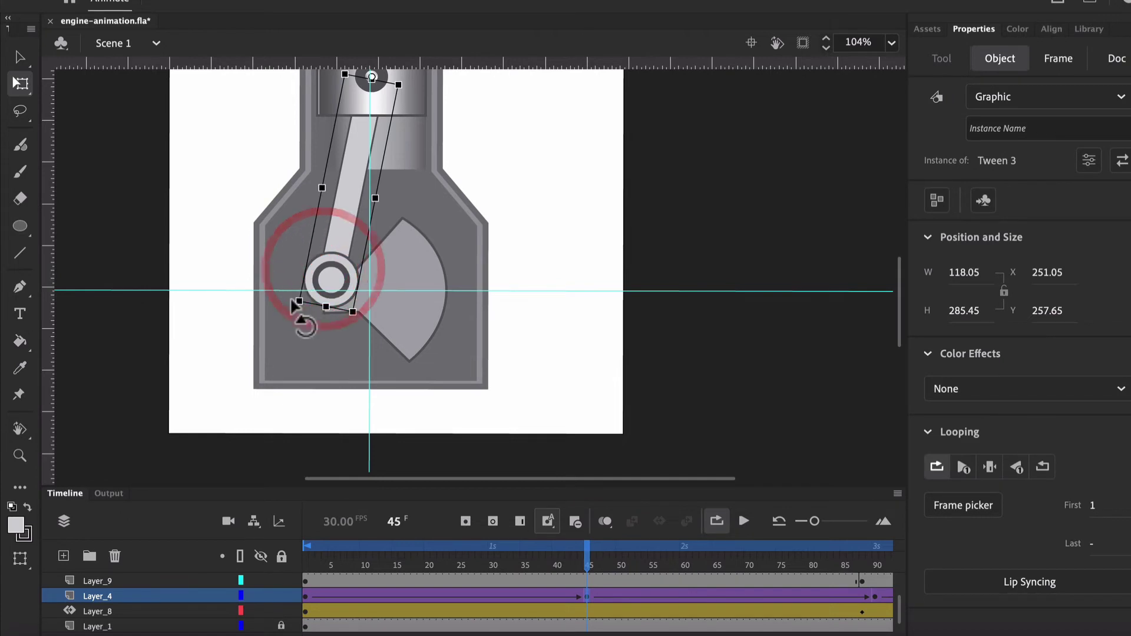
left_click_drag(289, 305, 287, 300)
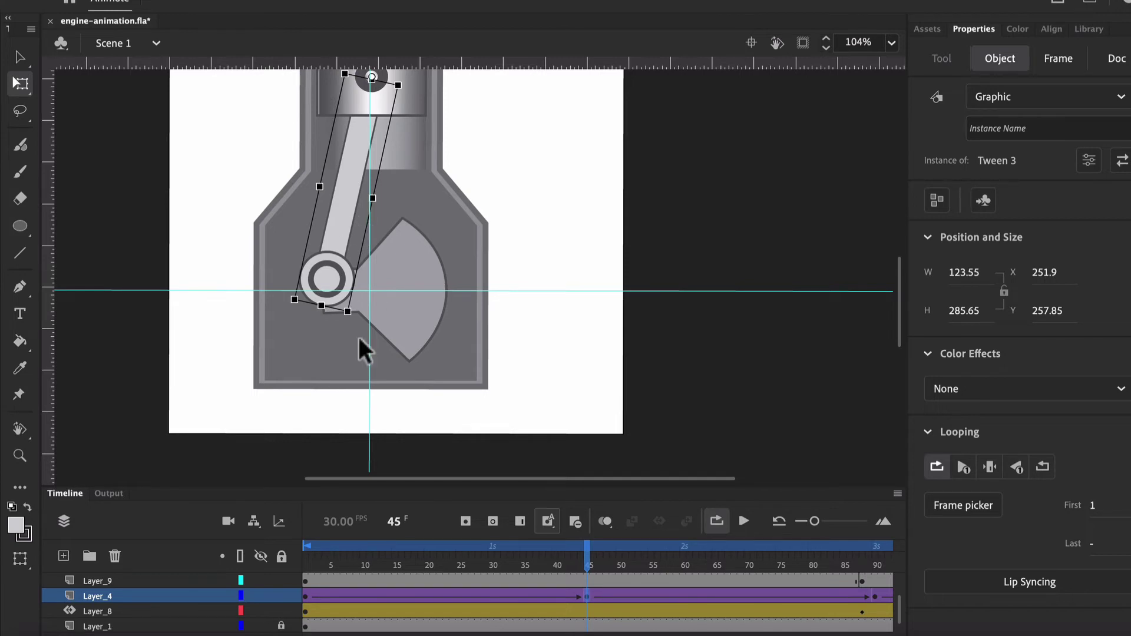
- Insert a keyframe at frame 135 on Layer_4 and rotate the rod counterclockwise so its lower ring sits over the crankshaft's arm
left_click_drag(586, 556, 871, 570)
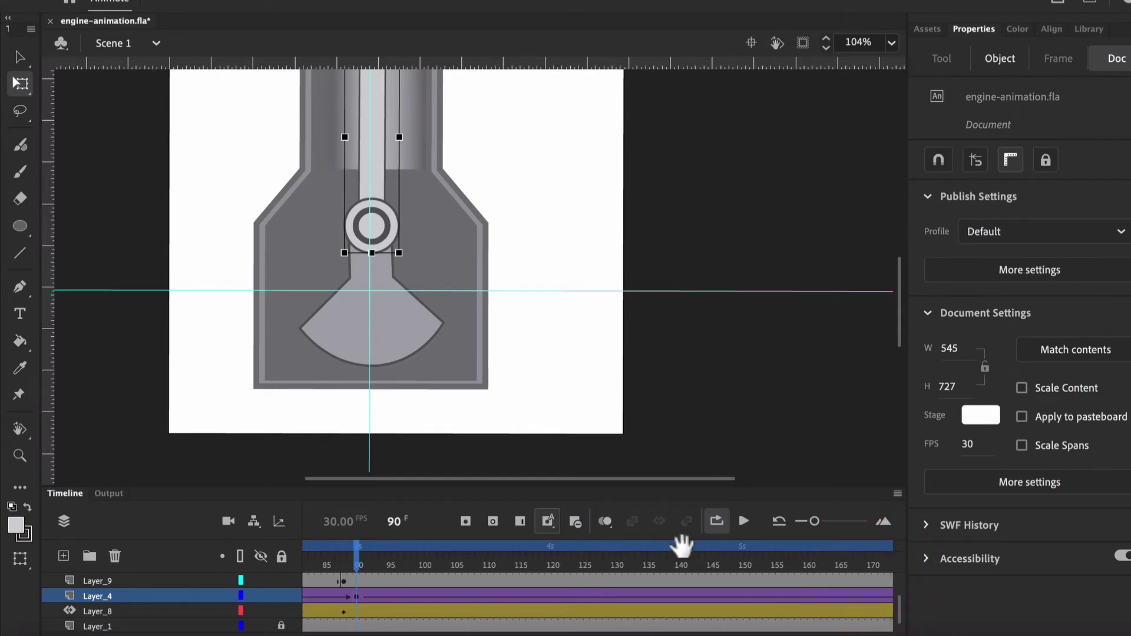
left_click(641, 561)
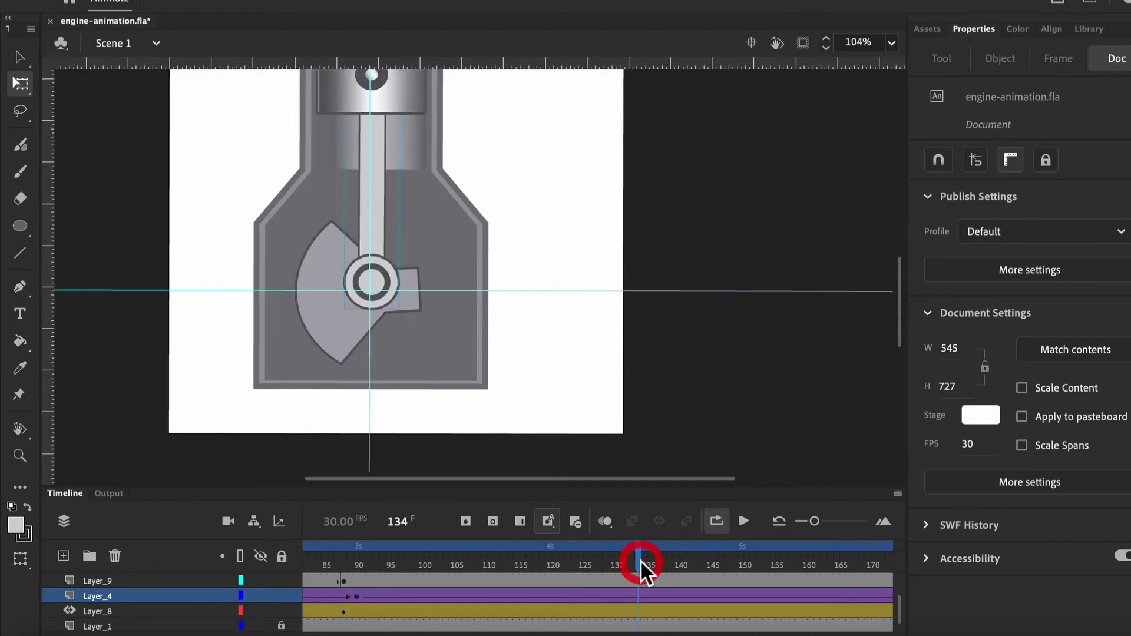
left_click(641, 560)
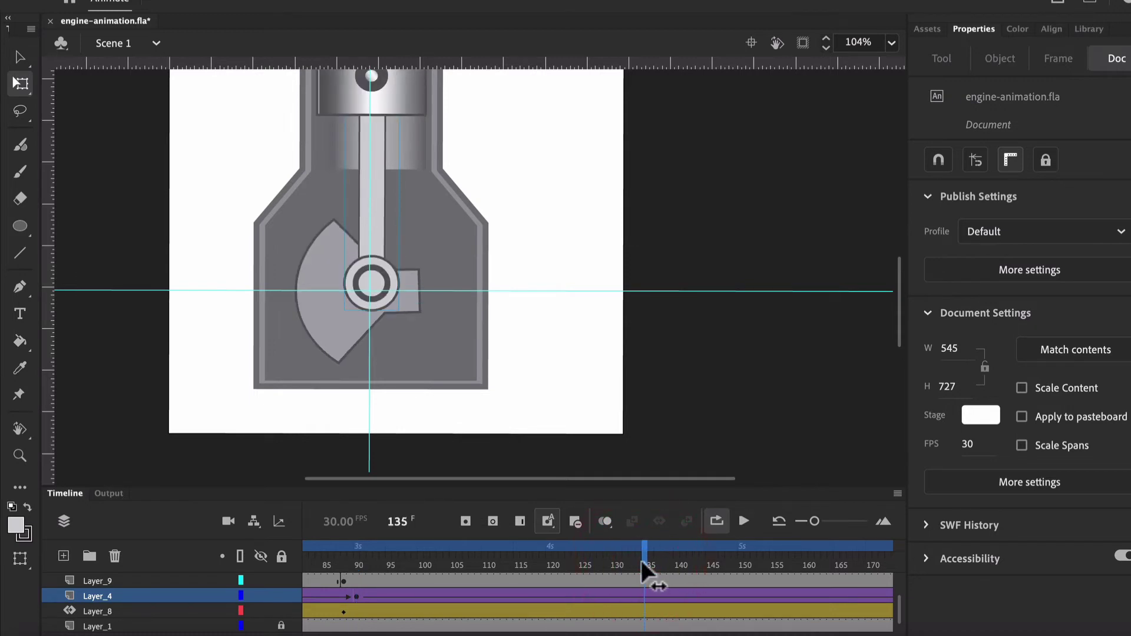
right_click(642, 594)
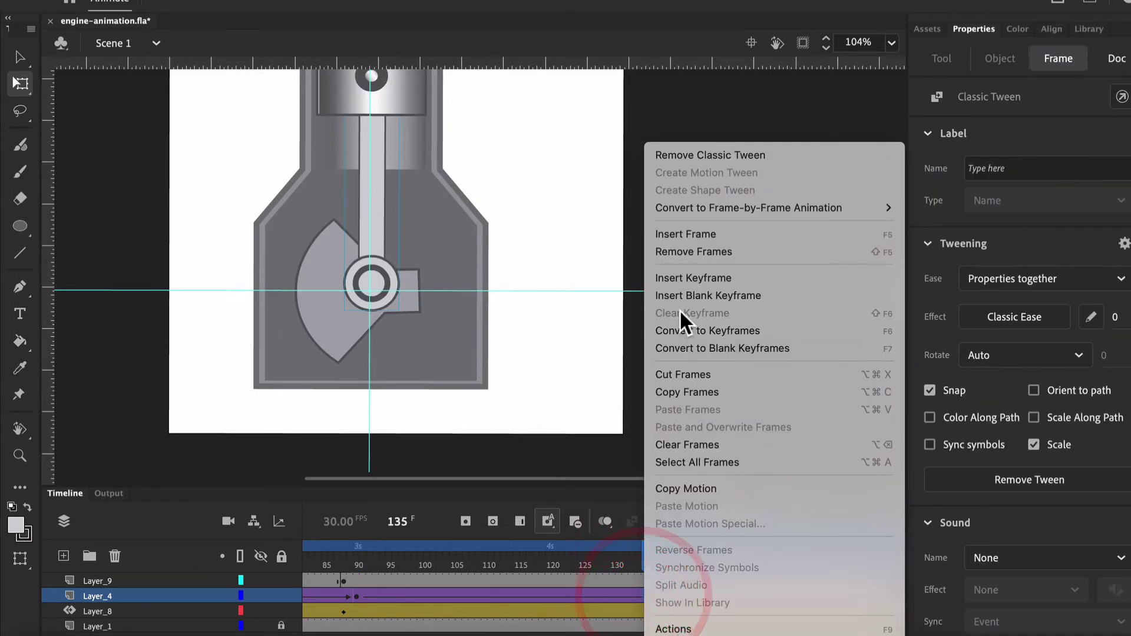
left_click(674, 276)
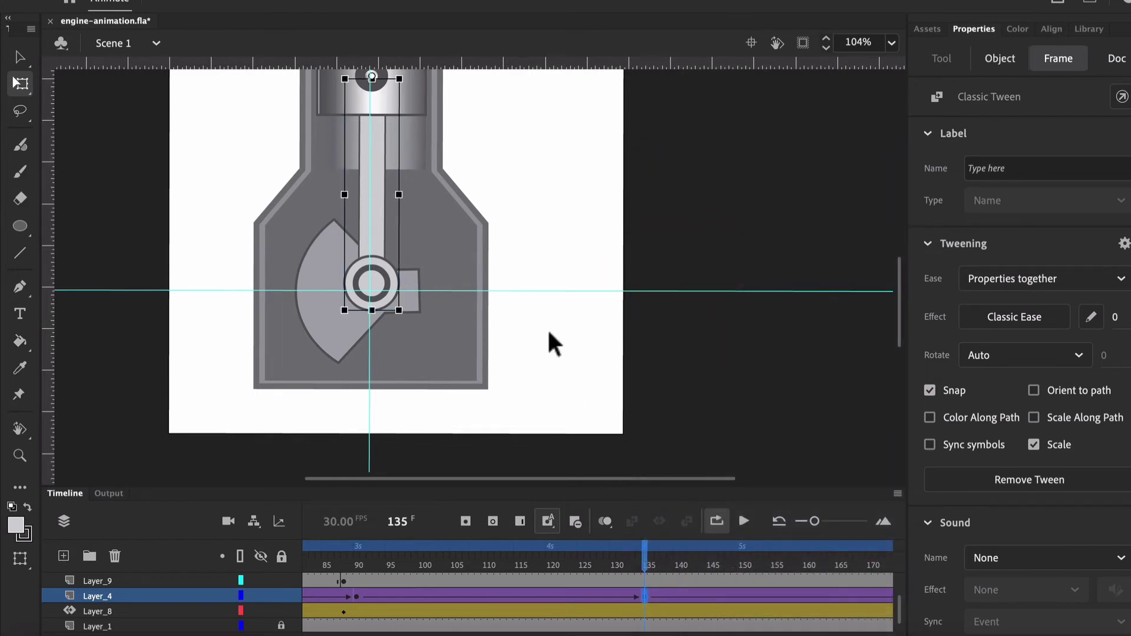
left_click_drag(415, 308, 460, 311)
- Play the animation from frame 1 to check how the connecting rod follows the crankshaft
left_click_drag(642, 555, 284, 548)
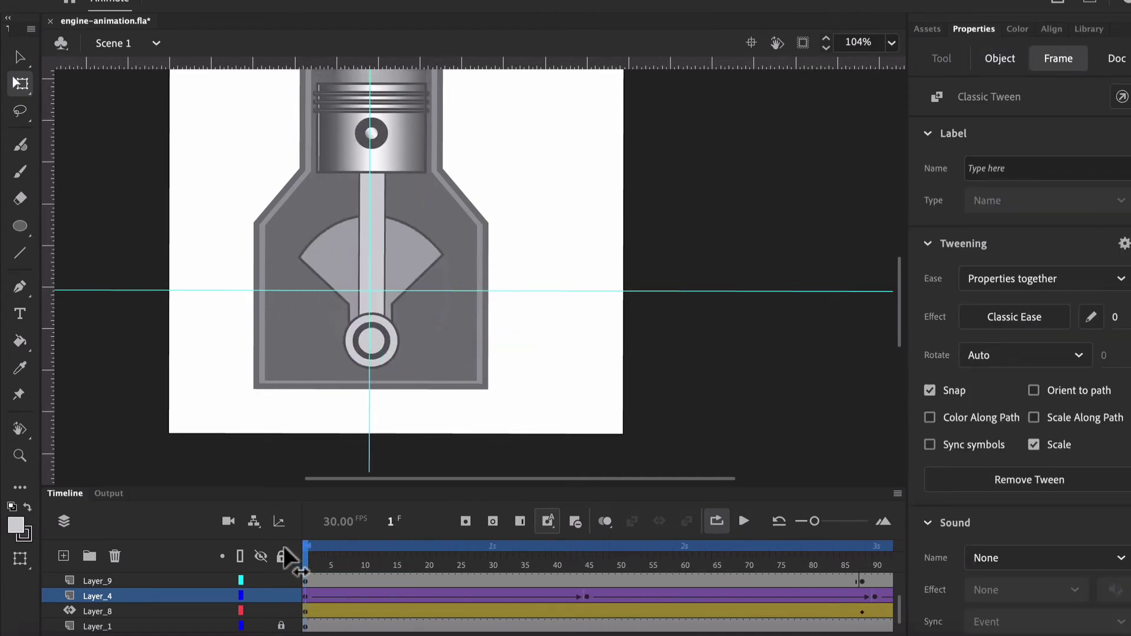
key("ctrl+minus")
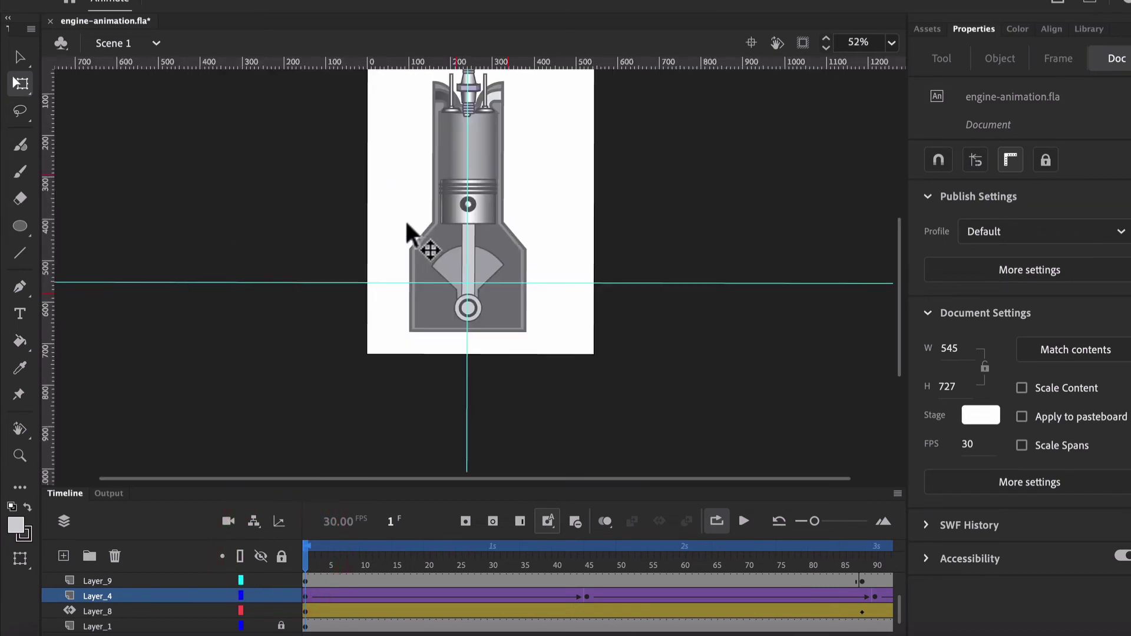
left_click(744, 520)
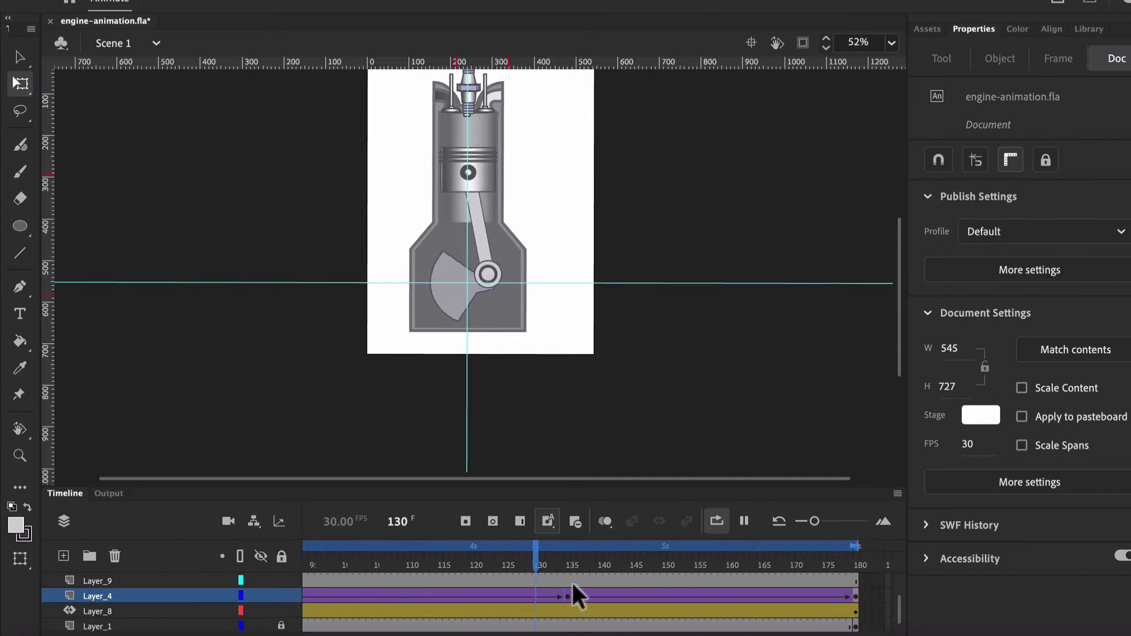
left_click(743, 521)
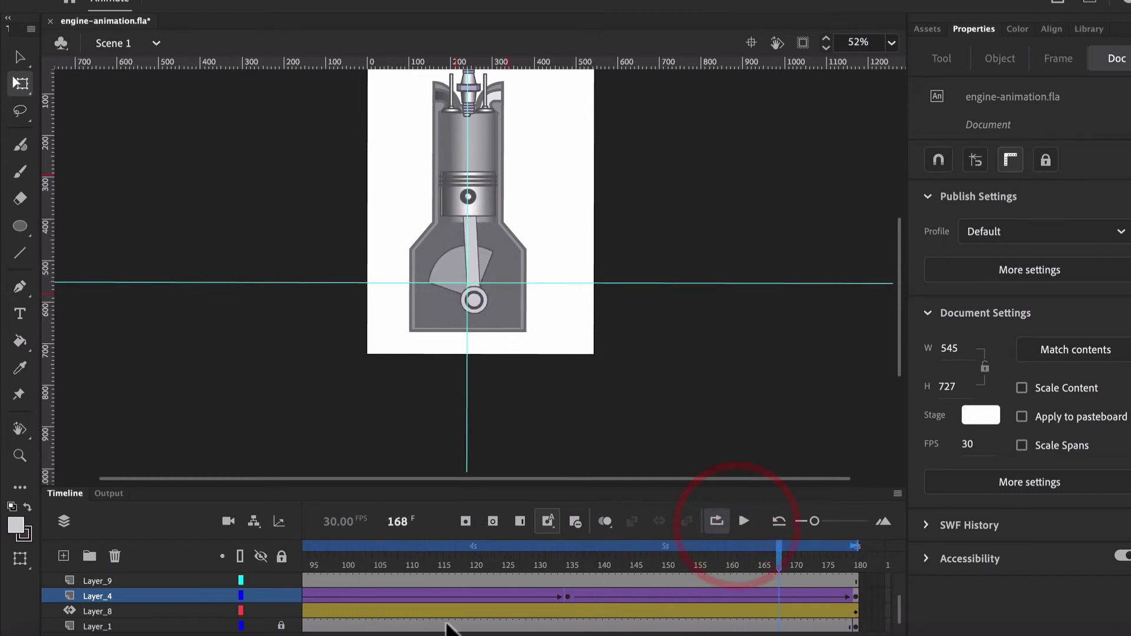
left_click(471, 259)
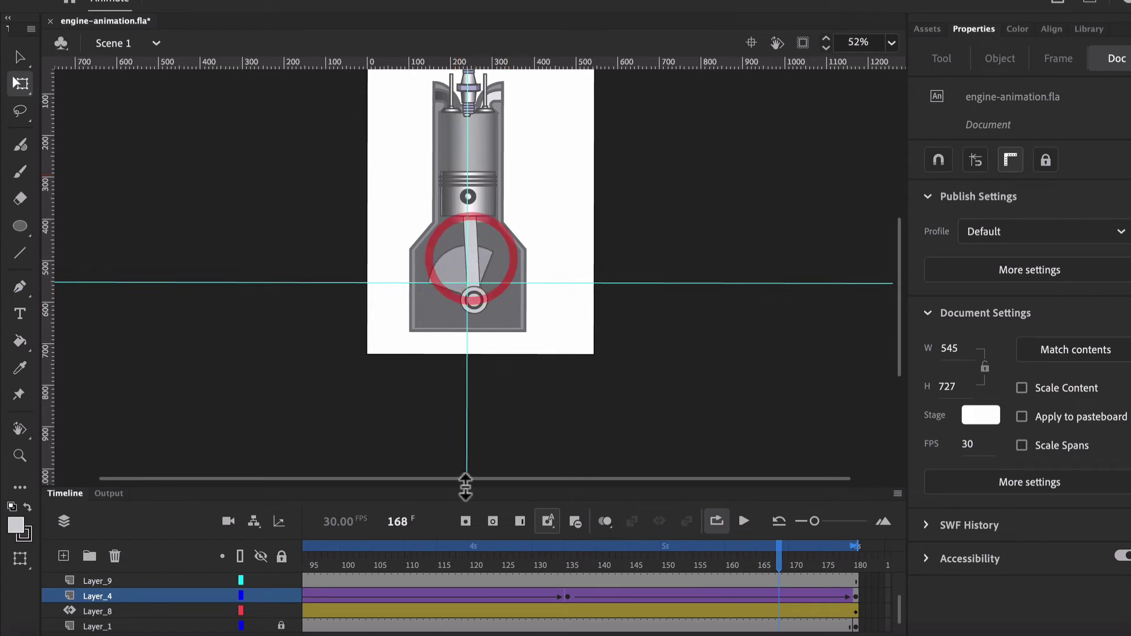
- Insert a keyframe at frame 22 on Layer_4 and rotate the rod slightly clockwise to align its ring with the crankshaft's arm
scroll(429, 602, "left", 5)
scroll(429, 602, "down", 1)
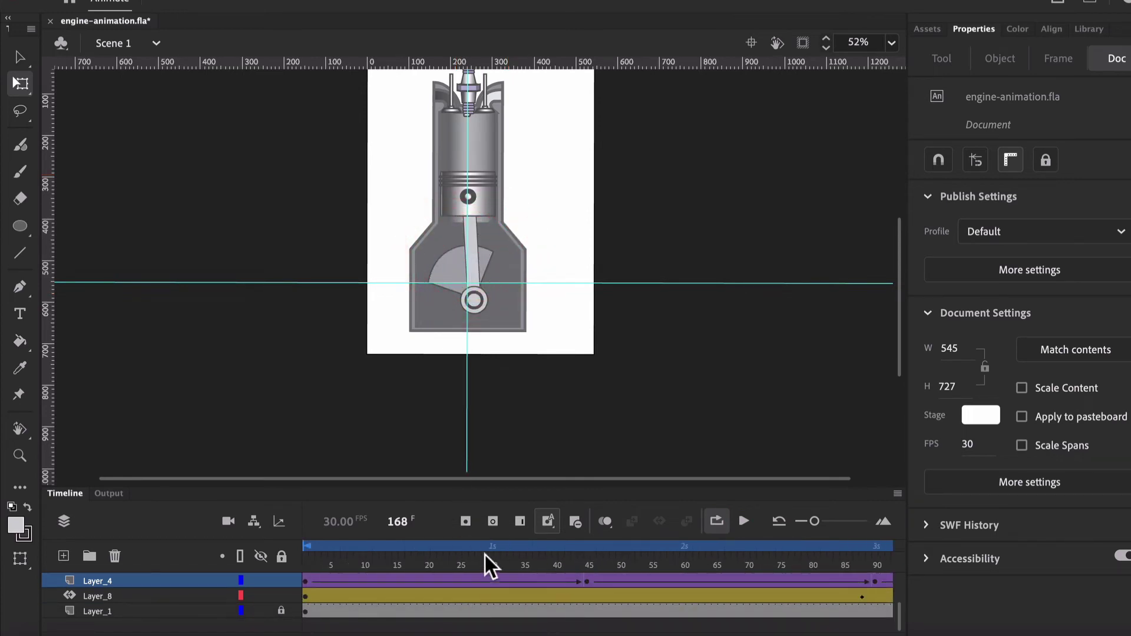
left_click(438, 557)
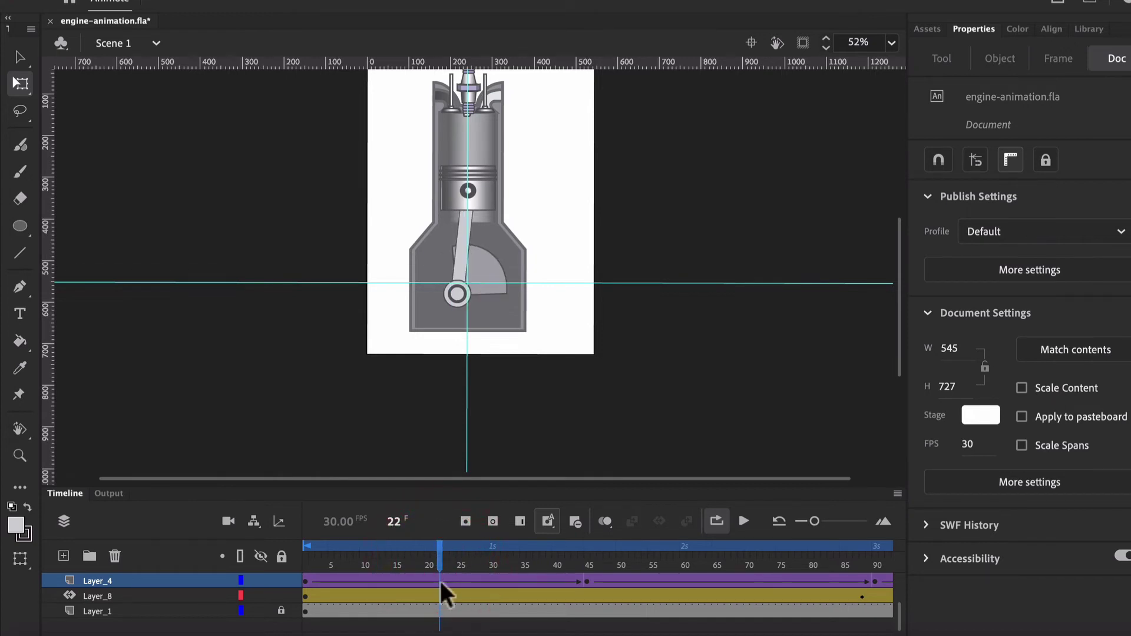
right_click(439, 576)
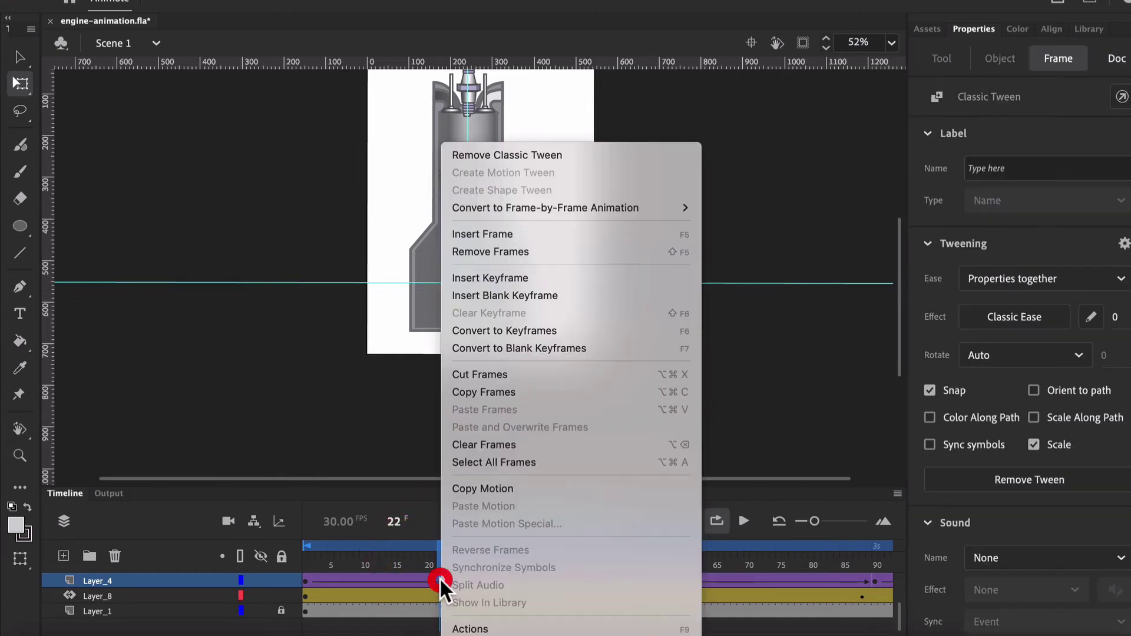
left_click(480, 276)
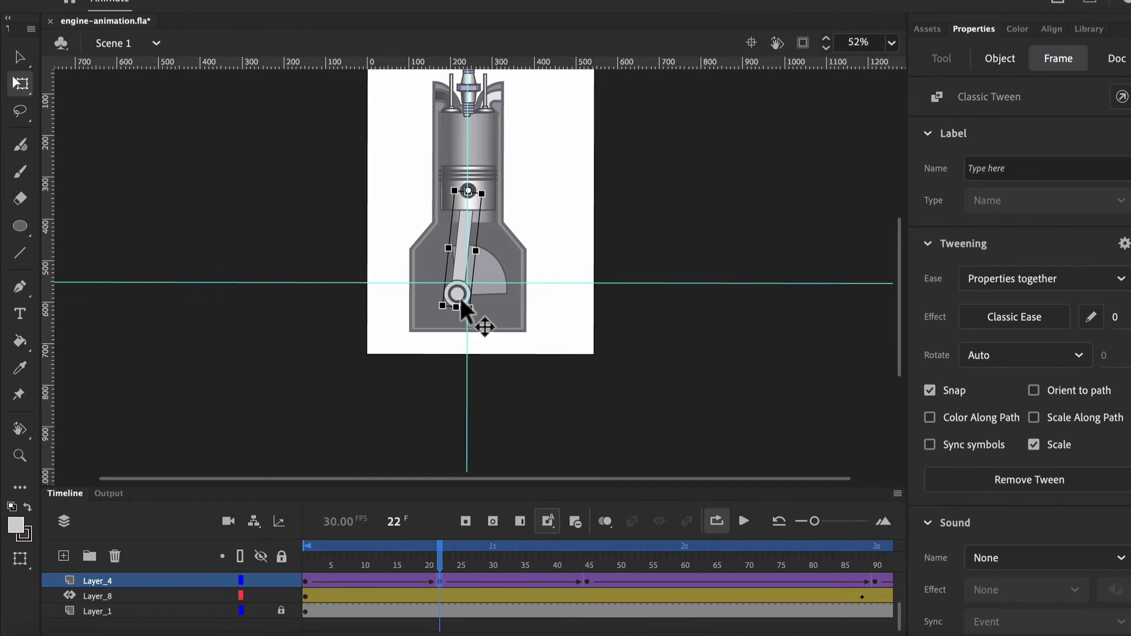
key("ctrl+equal")
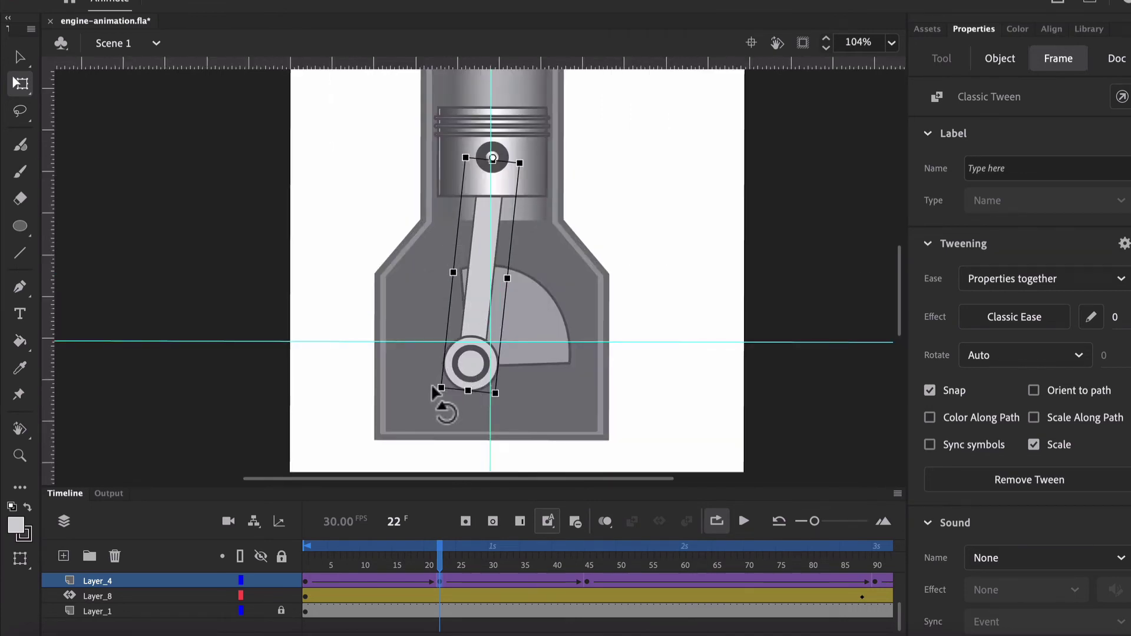
mouse_move(432, 391)
left_mouse_down()
mouse_move(407, 386)
mouse_move(433, 412)
mouse_move(428, 400)
mouse_move(438, 404)
mouse_move(424, 399)
left_mouse_up()
- Insert a keyframe at frame 67 on Layer_4 and rotate the rod clockwise until its lower ring covers the crankshaft's arm
left_click_drag(439, 545, 748, 595)
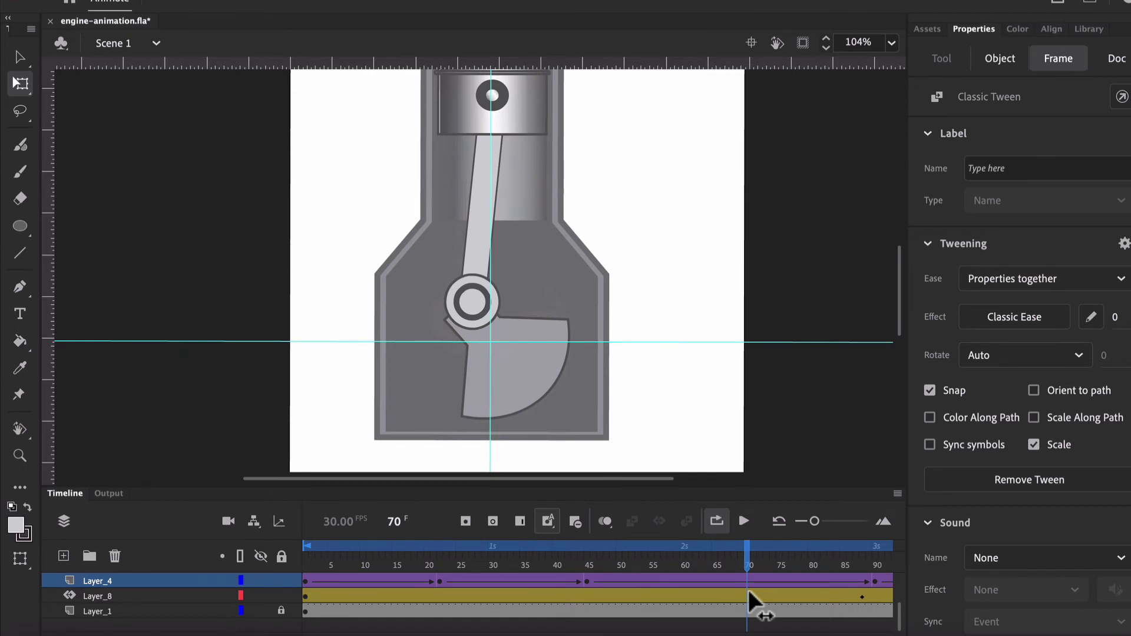
left_click(747, 588)
left_click_drag(748, 556, 726, 563)
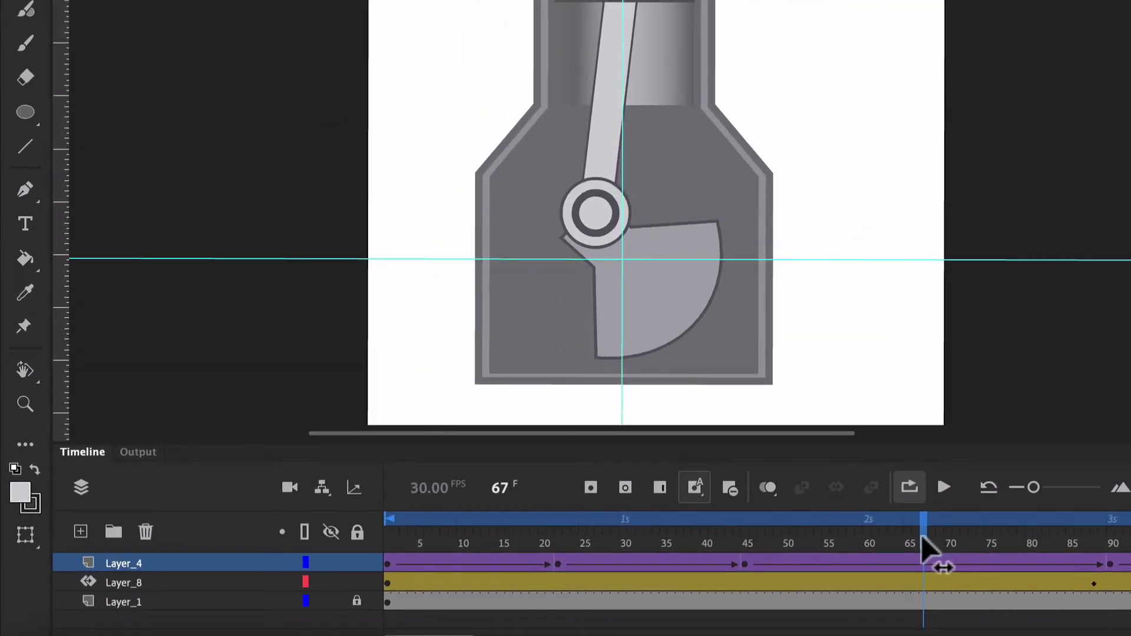
right_click(922, 559)
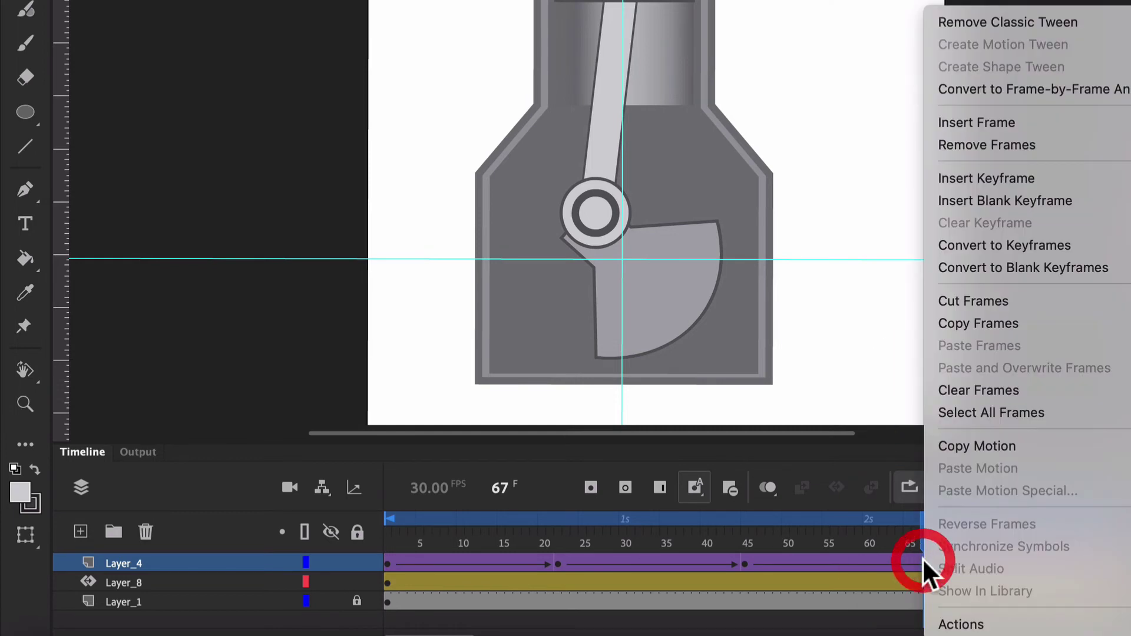
left_click(976, 179)
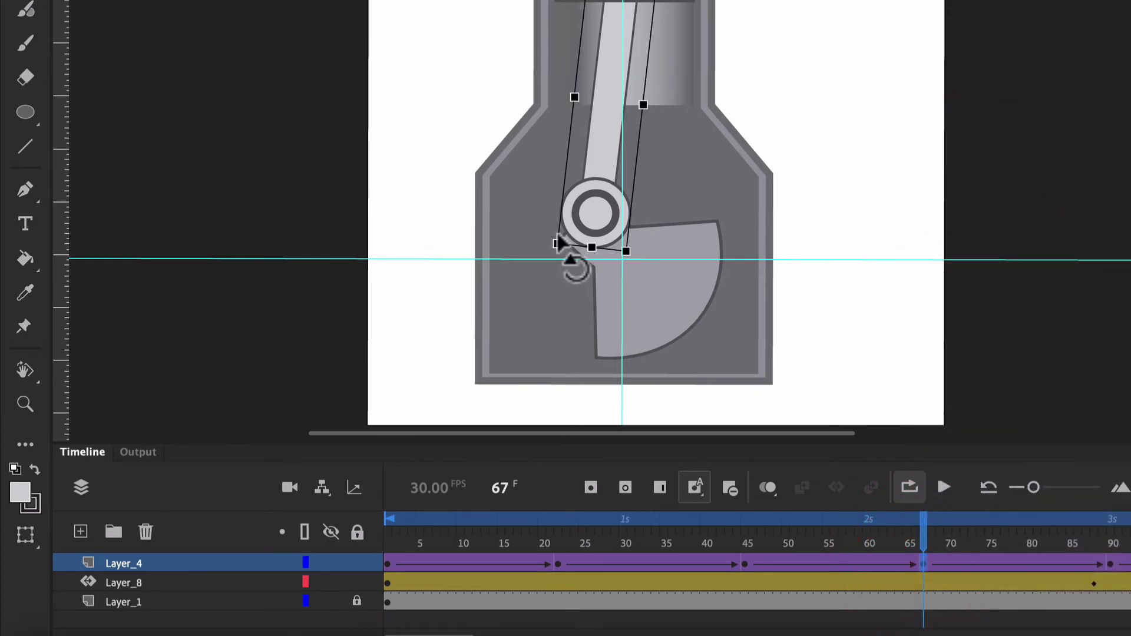
left_click_drag(549, 236, 532, 239)
- Insert a keyframe at frame 113 on Layer_4 and rotate the rod counterclockwise onto the end of the crankshaft's arm
scroll(919, 547, "right", 5)
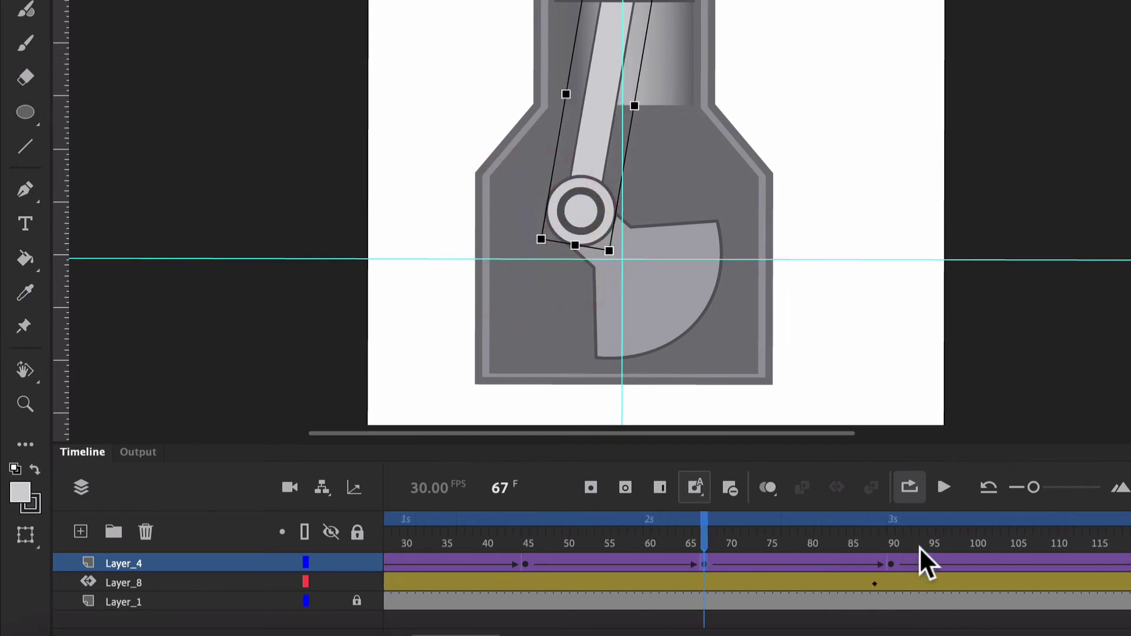
left_click(930, 541)
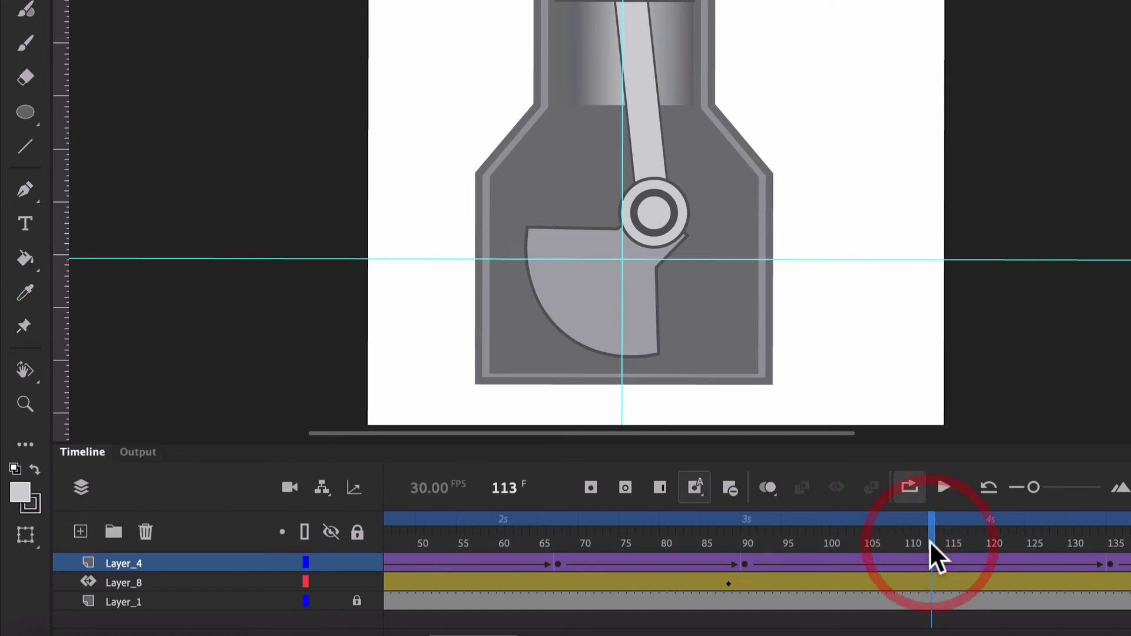
right_click(932, 563)
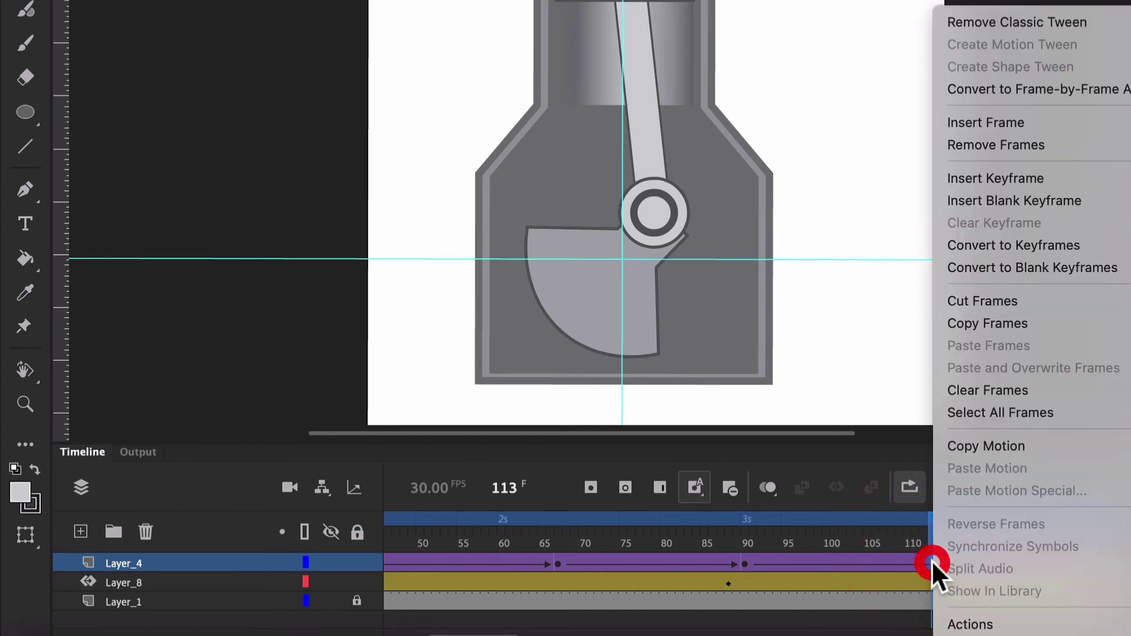
left_click(978, 178)
left_click_drag(709, 251, 720, 240)
- Insert a keyframe at frame 157 on Layer_4 and adjust the rod's rotation slightly to fit the crankshaft's arm
scroll(932, 549, "right", 5)
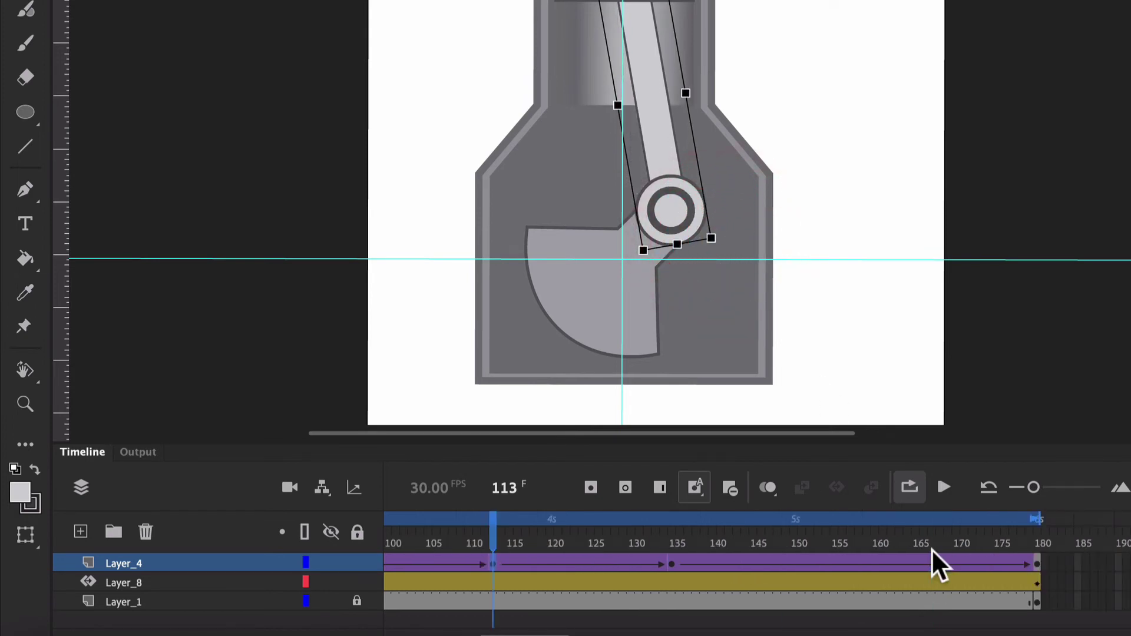
left_click(850, 544)
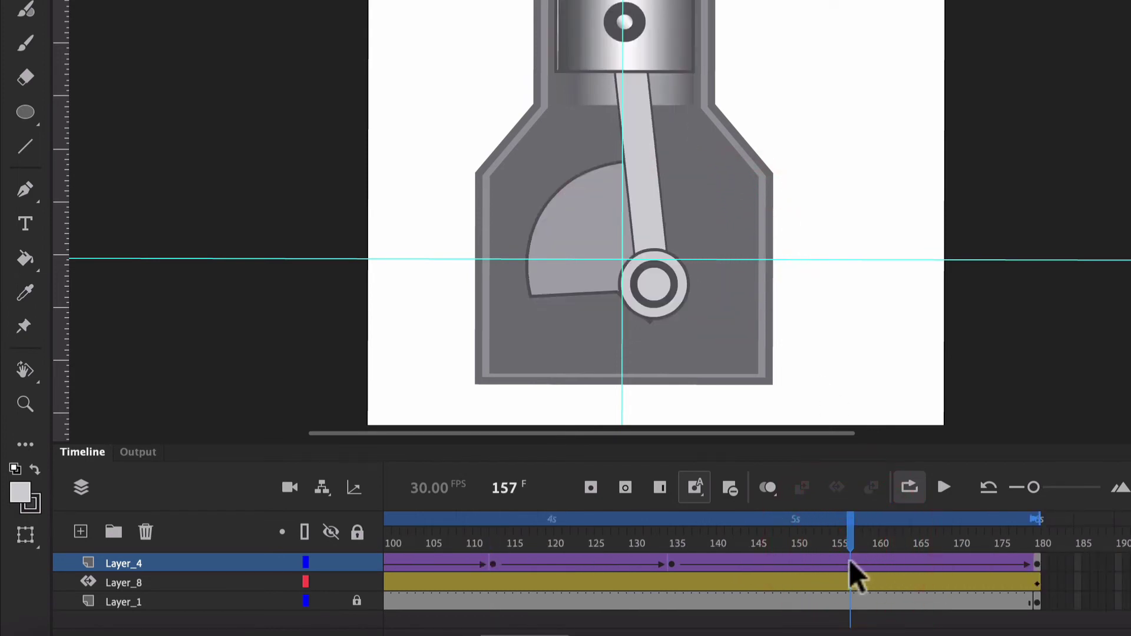
right_click(849, 559)
left_click(921, 178)
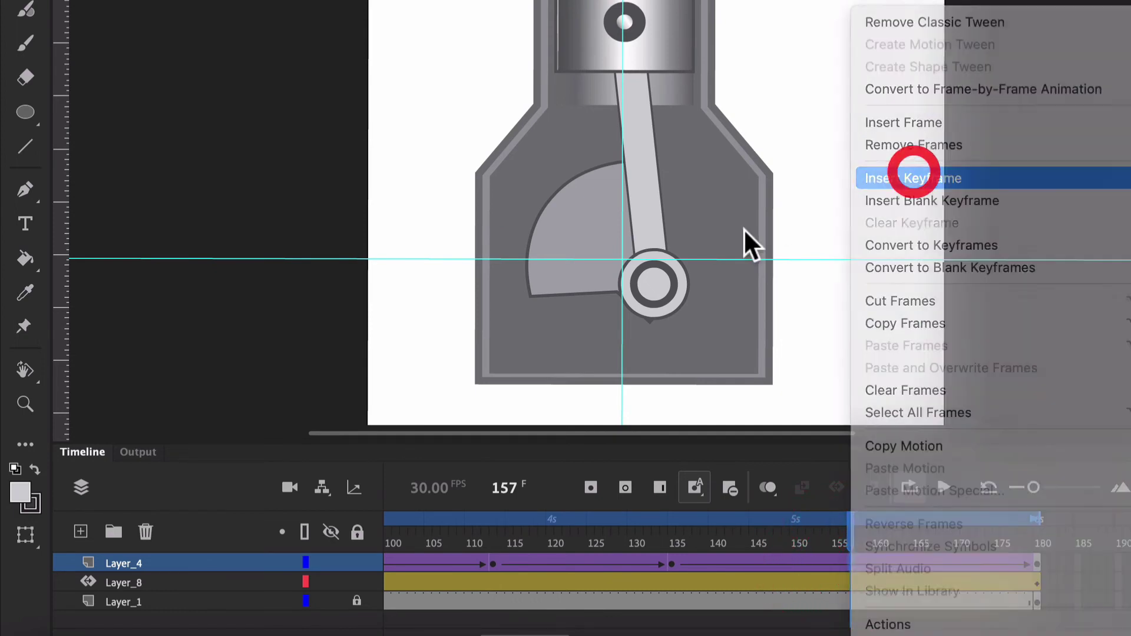
mouse_move(701, 313)
left_mouse_down()
mouse_move(715, 316)
mouse_move(702, 320)
left_mouse_up()
- Play back the whole engine animation to review the rod's motion with the added keyframes
left_click_drag(855, 553, 707, 543)
key("ctrl+minus")
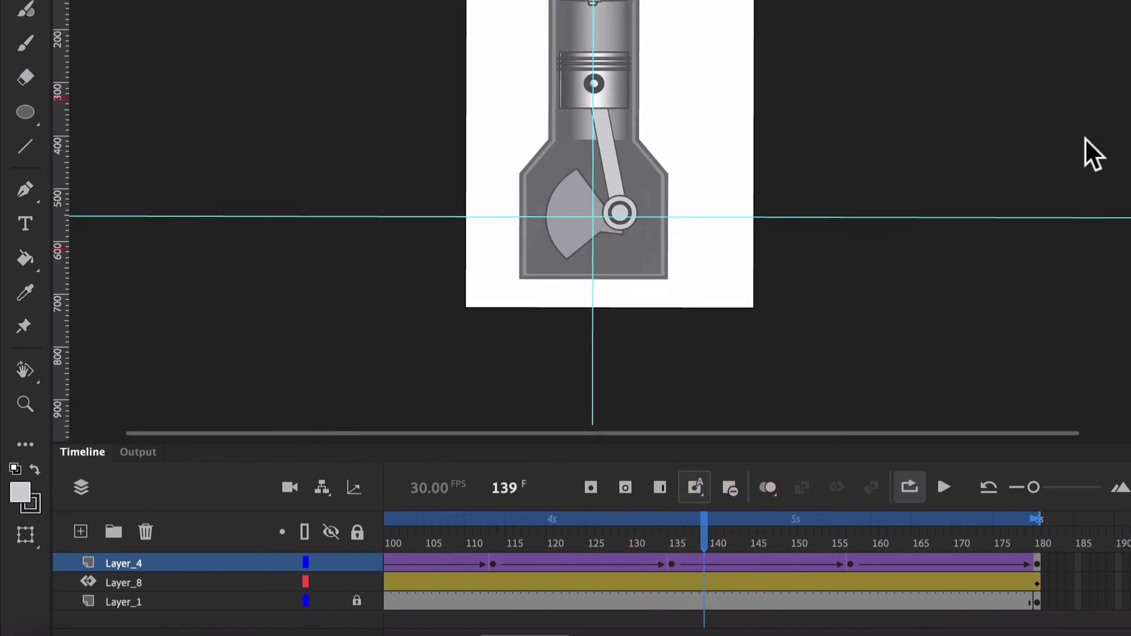
left_click(952, 481)
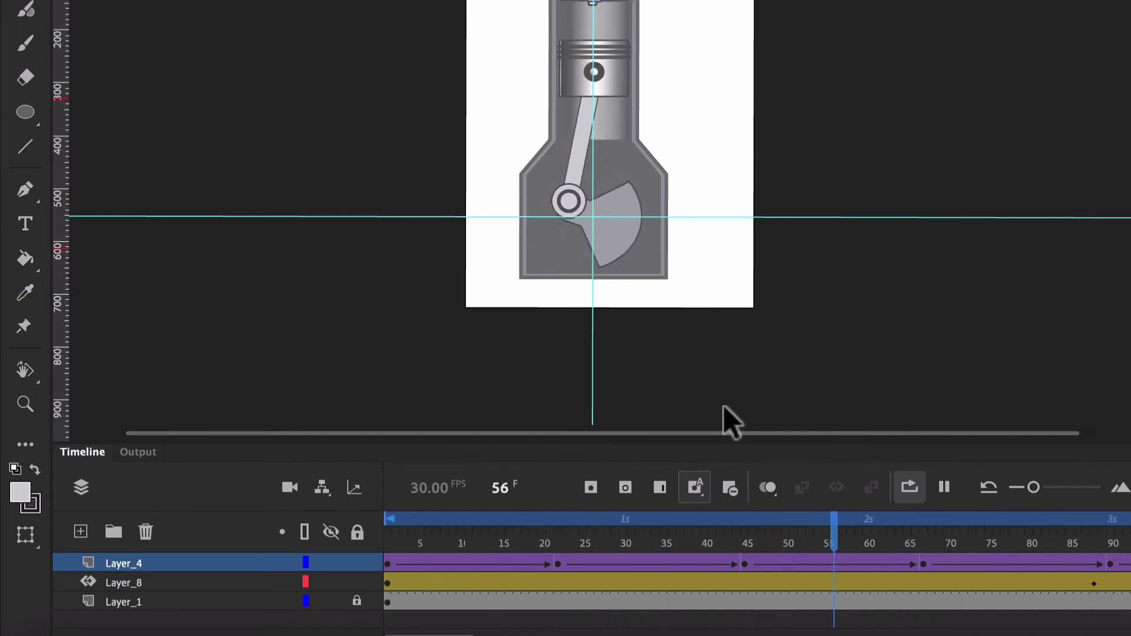
left_click(945, 487)
- Inspect the rod's fit at frame 45 and insert a keyframe there in the piston's tween on Layer_5
left_click_drag(616, 539, 745, 540)
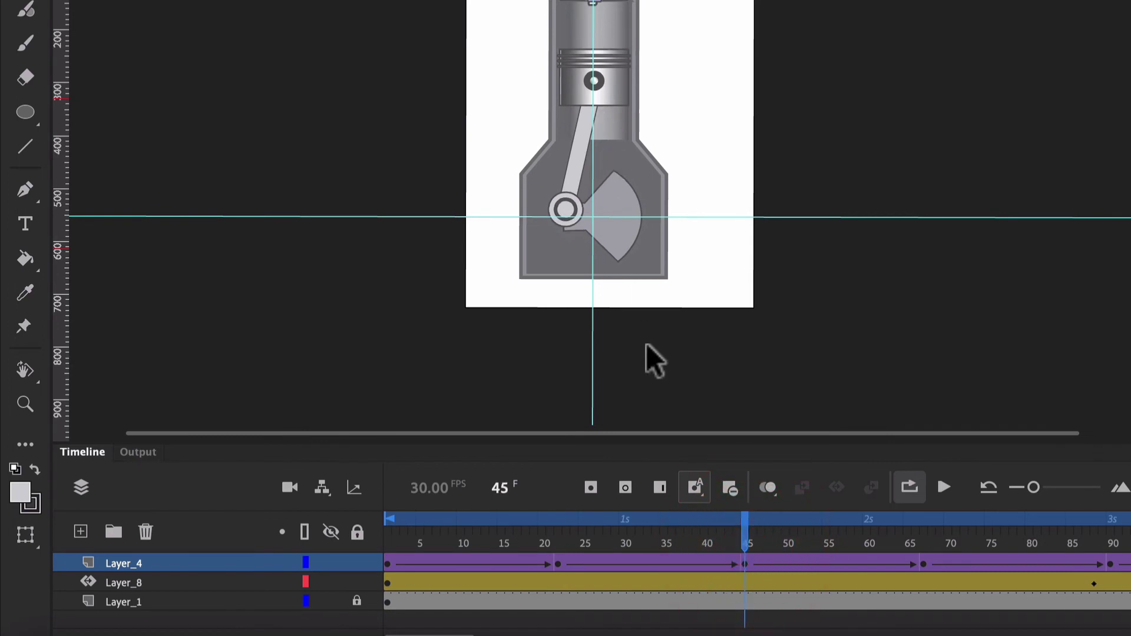
left_click(577, 171)
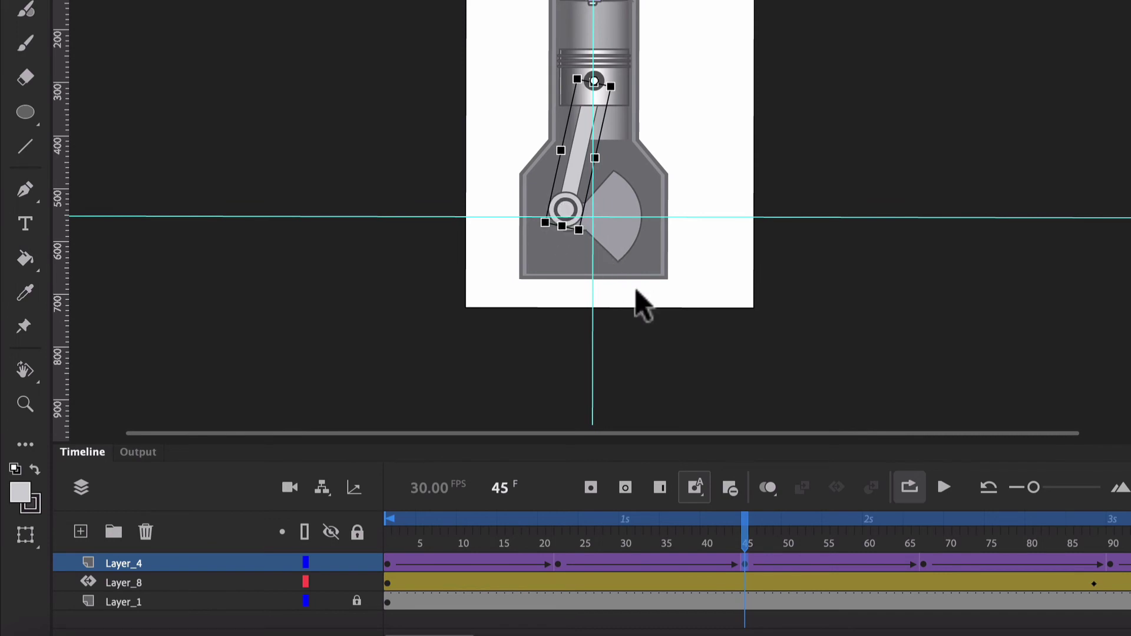
key("ctrl+equal")
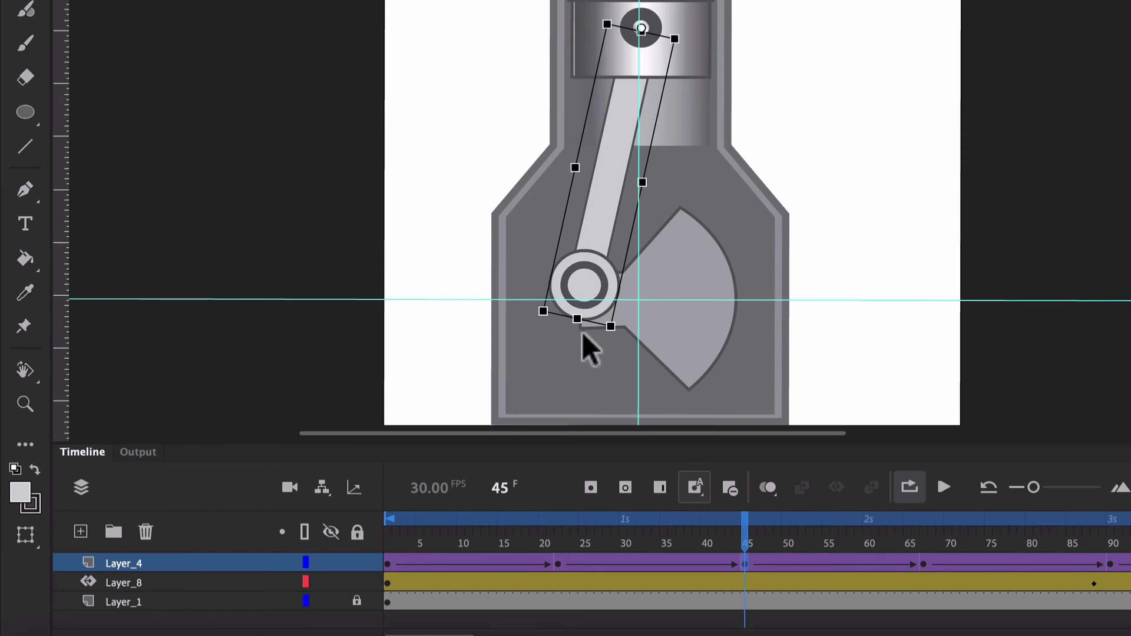
scroll(752, 533, "up", 1)
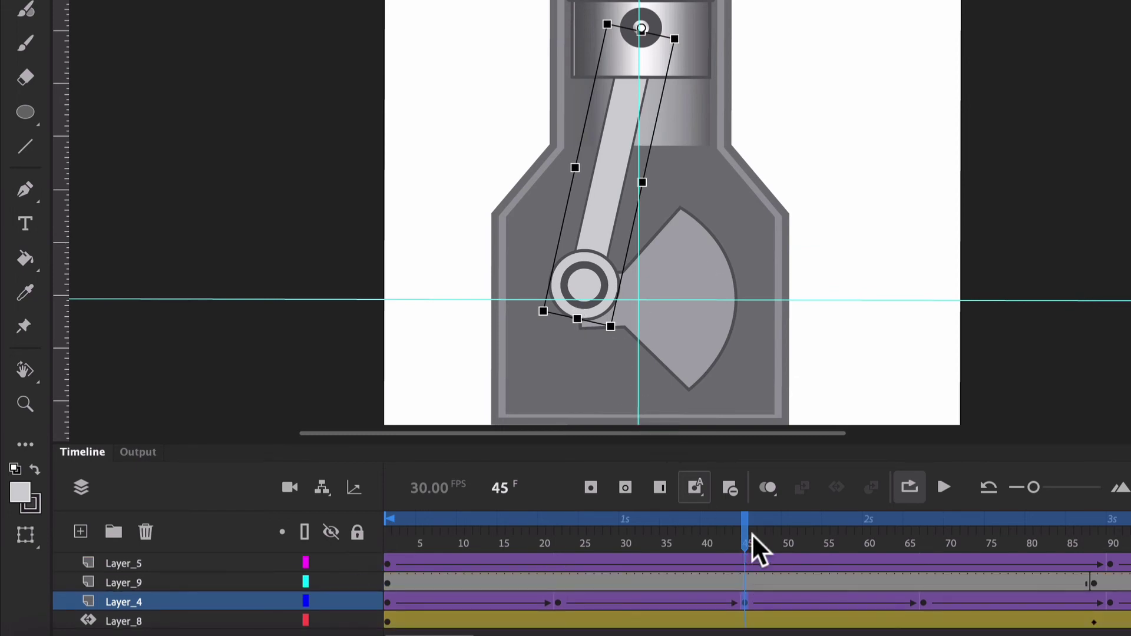
left_click(695, 6)
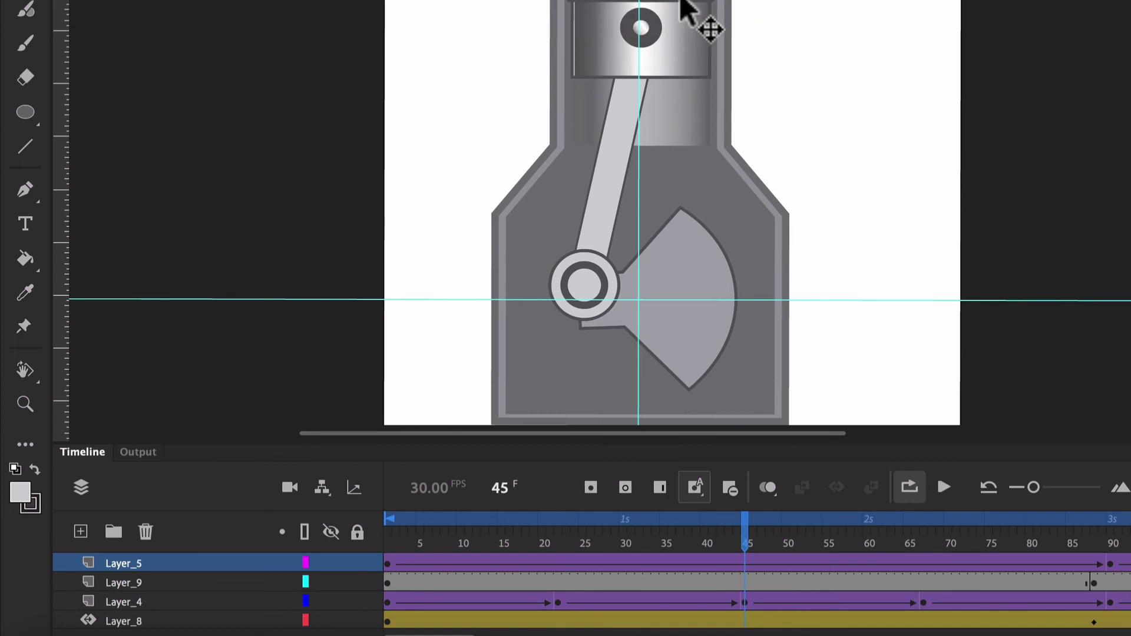
left_click(741, 561)
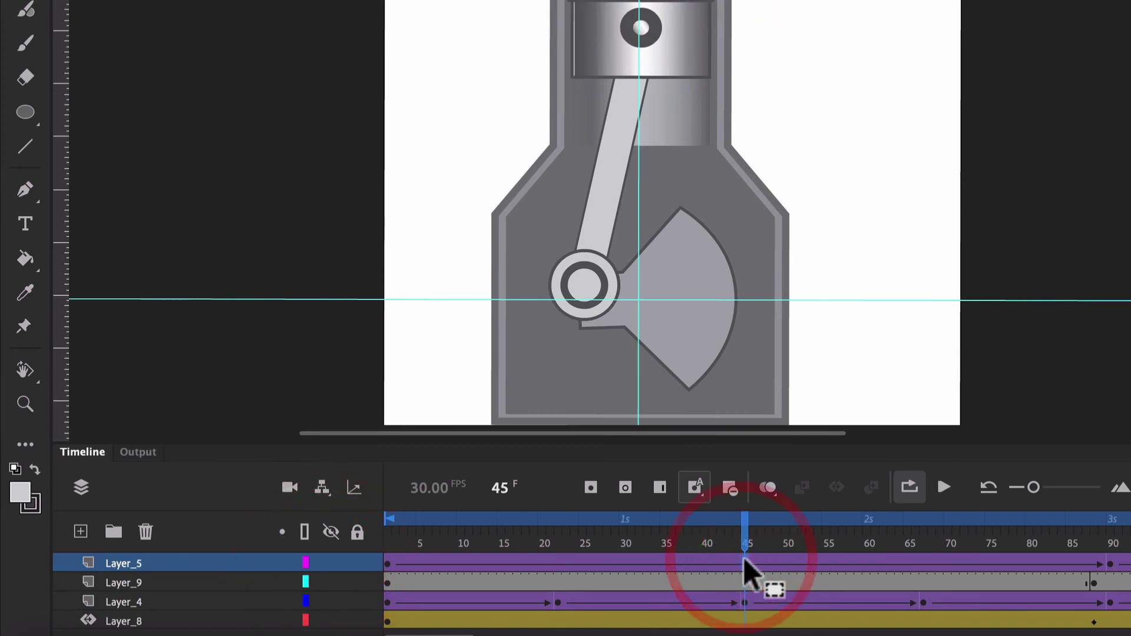
left_click(744, 561)
right_click(743, 557)
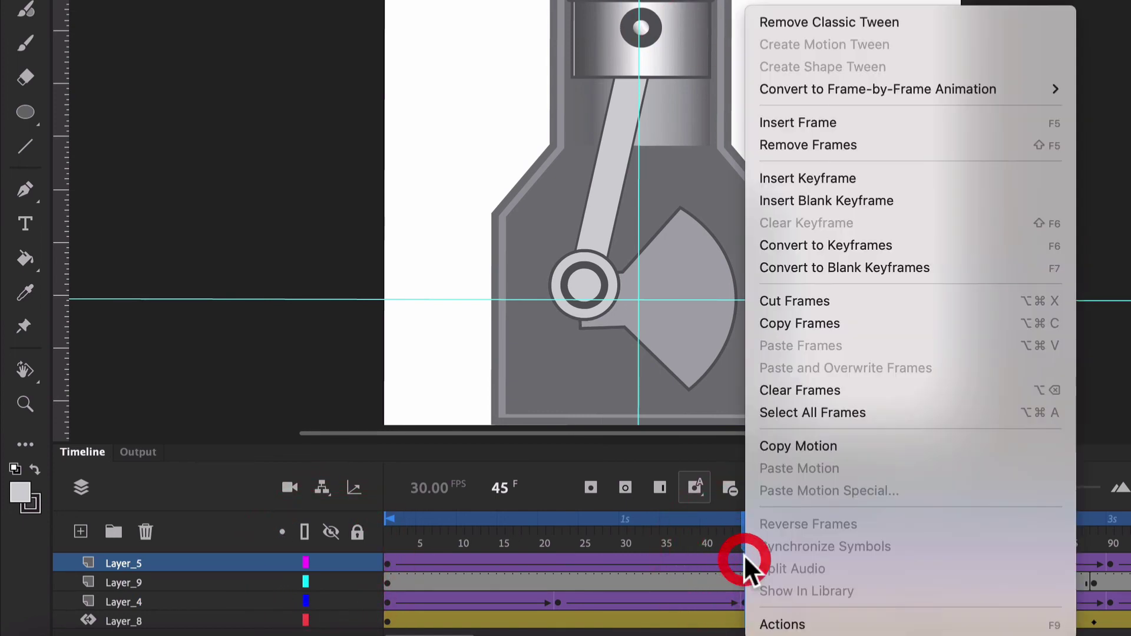
left_click(865, 177)
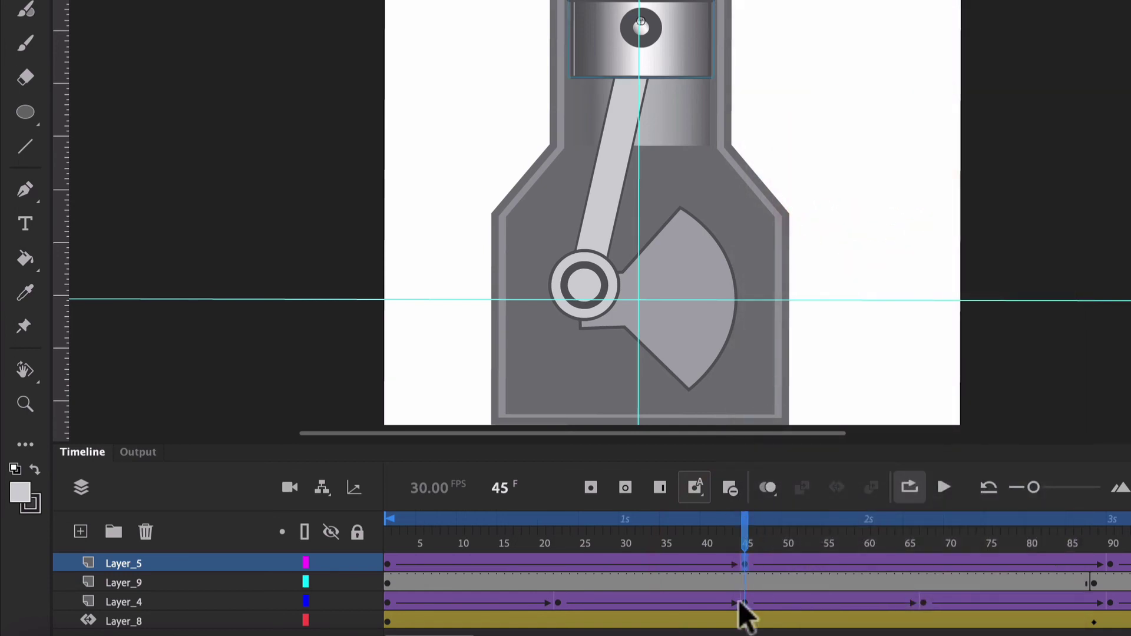
- Move the piston and connecting rod down together at frame 45 until the rod's ring sits on the end of the crankshaft's arm
left_click(742, 601)
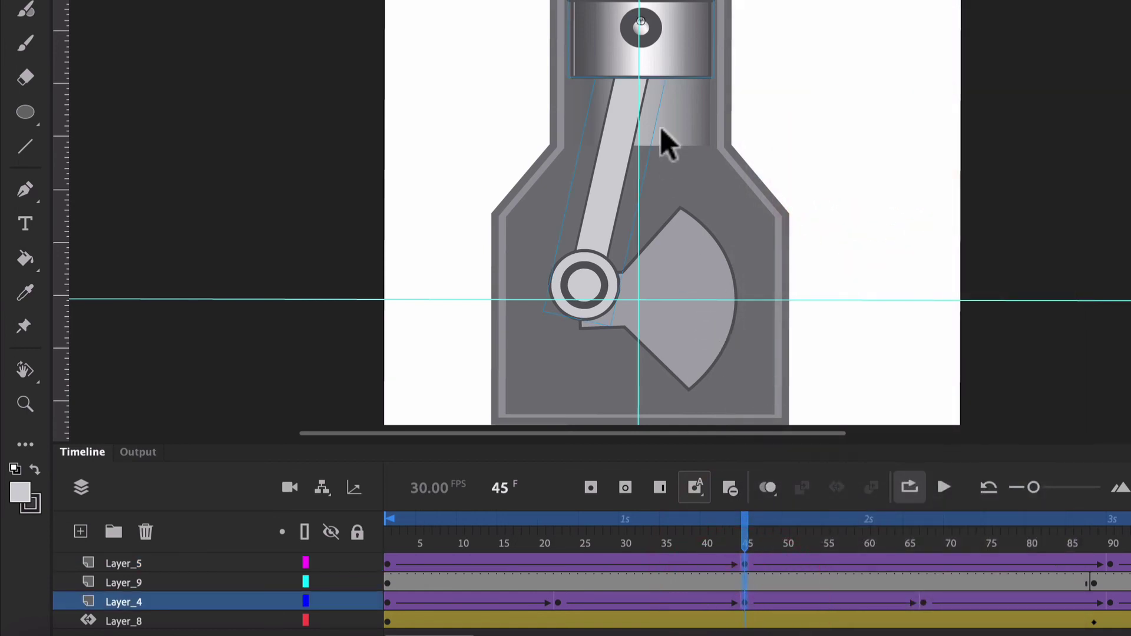
left_click_drag(622, 80, 622, 84)
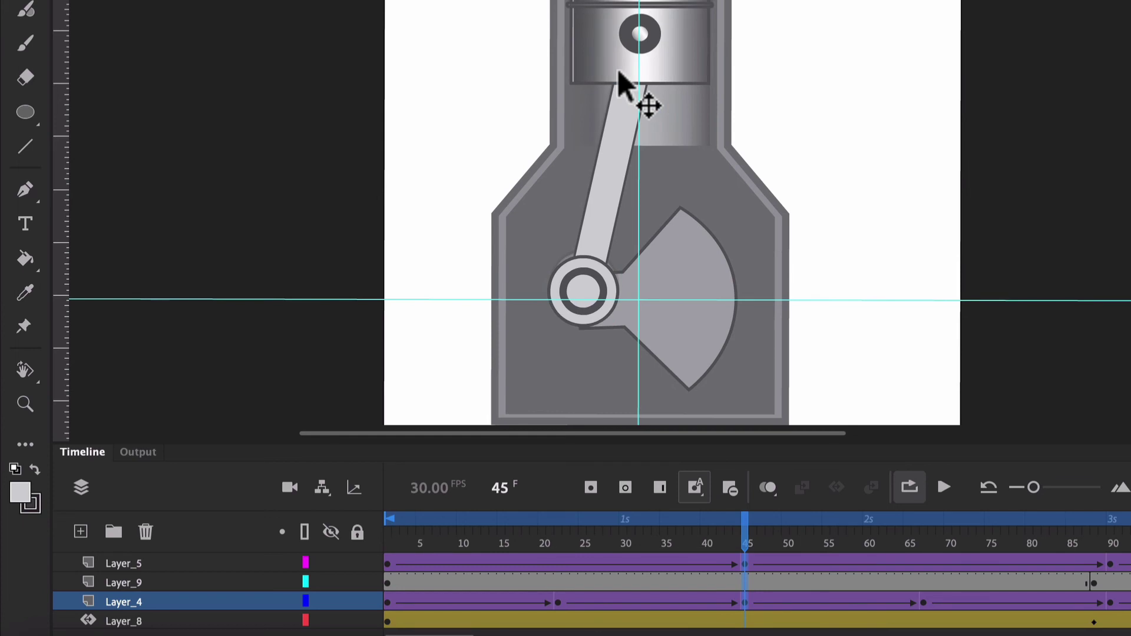
key("Down")
key("Down")
key("Down")
key("Down")
key("Down")
key("Down")
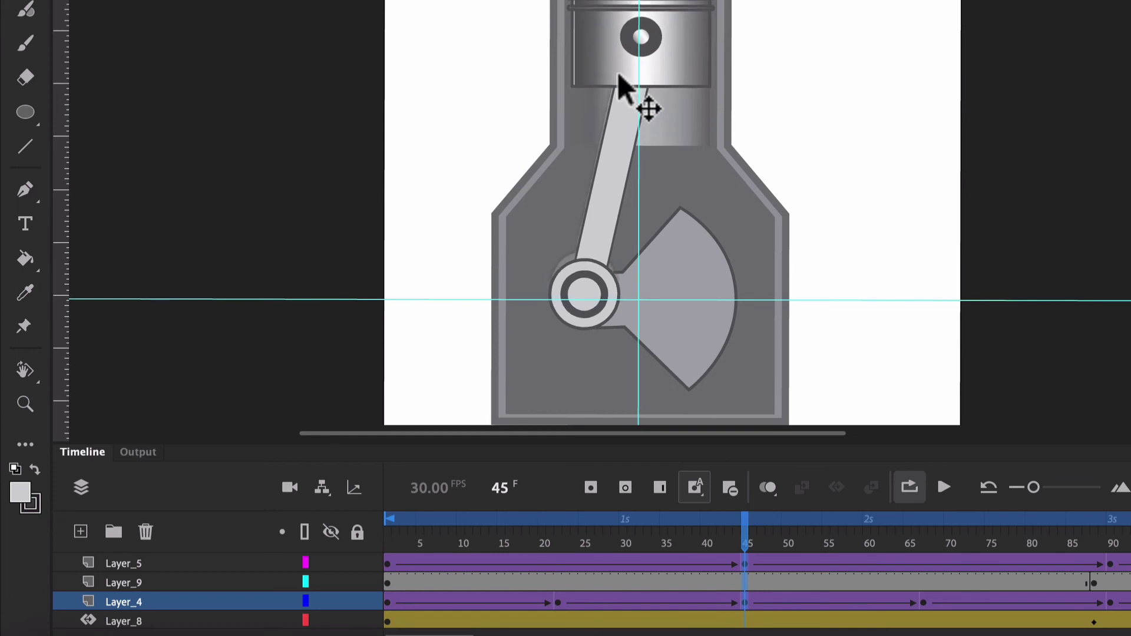
left_click(622, 82)
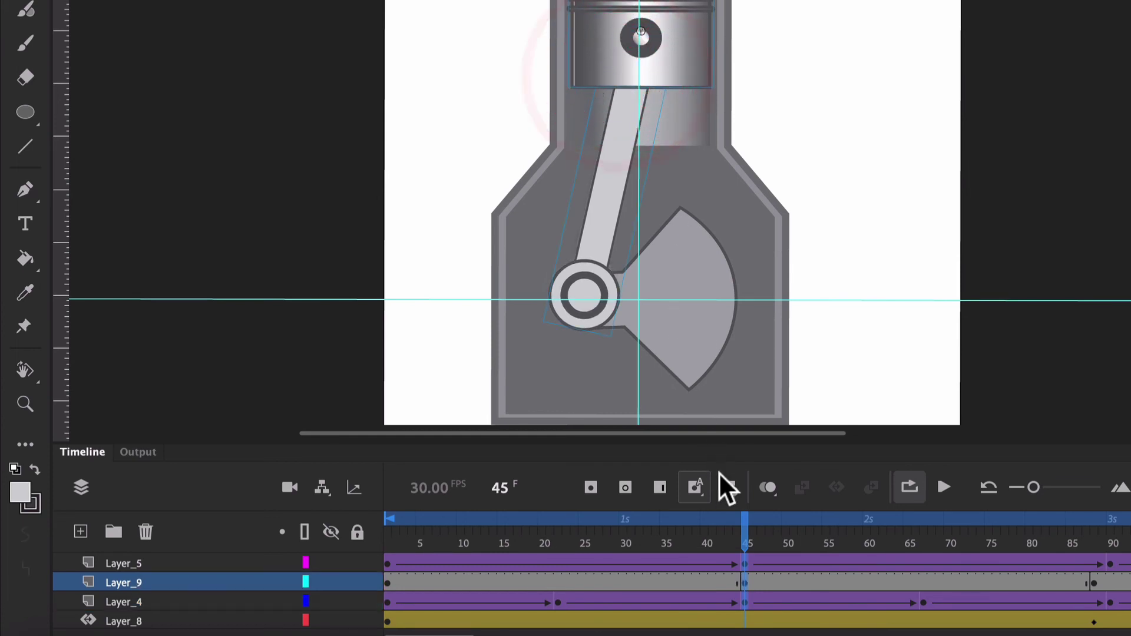
- Insert a keyframe at frame 135 on Layer_5 and move the piston and rod down together onto the end of the crankshaft's arm
left_click_drag(744, 533, 826, 561)
right_click(825, 561)
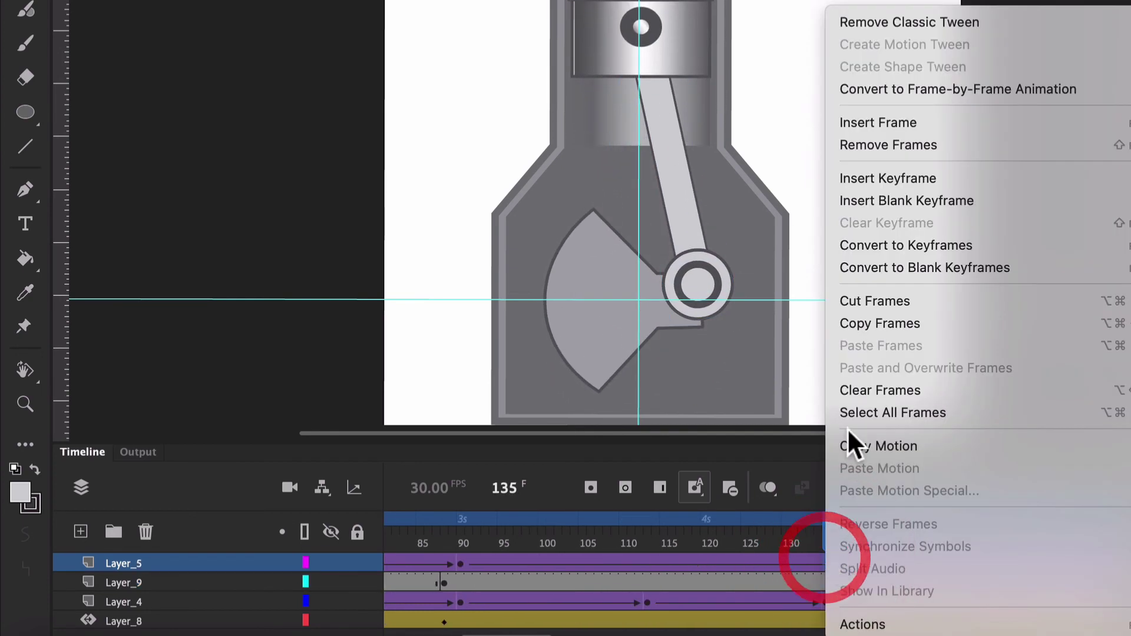
left_click(882, 177)
left_click_drag(826, 602, 823, 565)
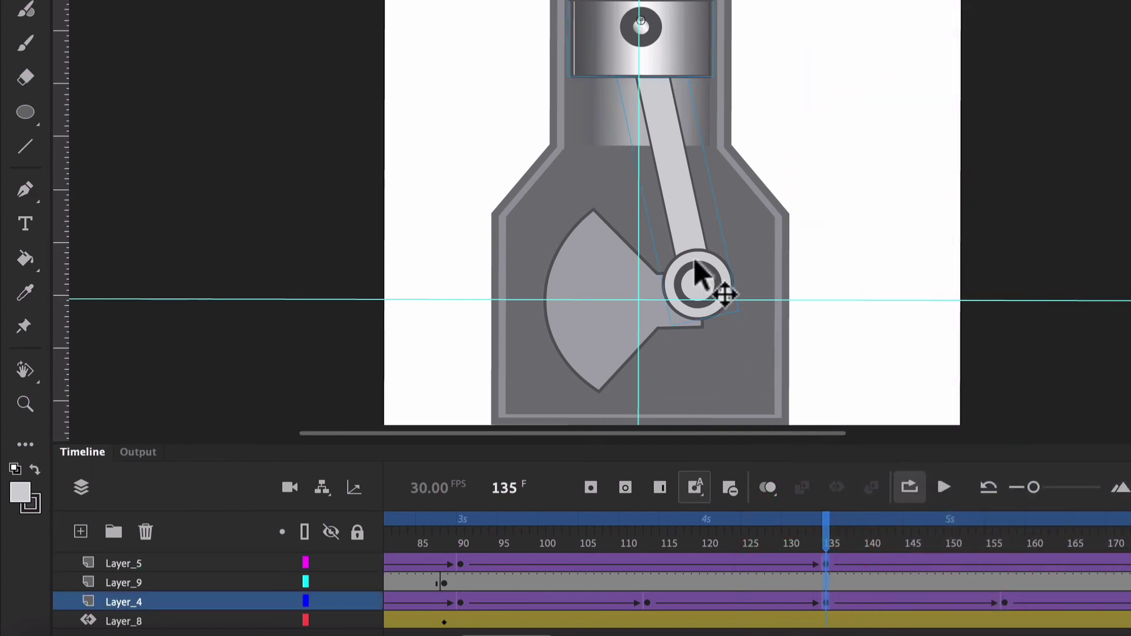
left_click_drag(701, 273, 694, 275)
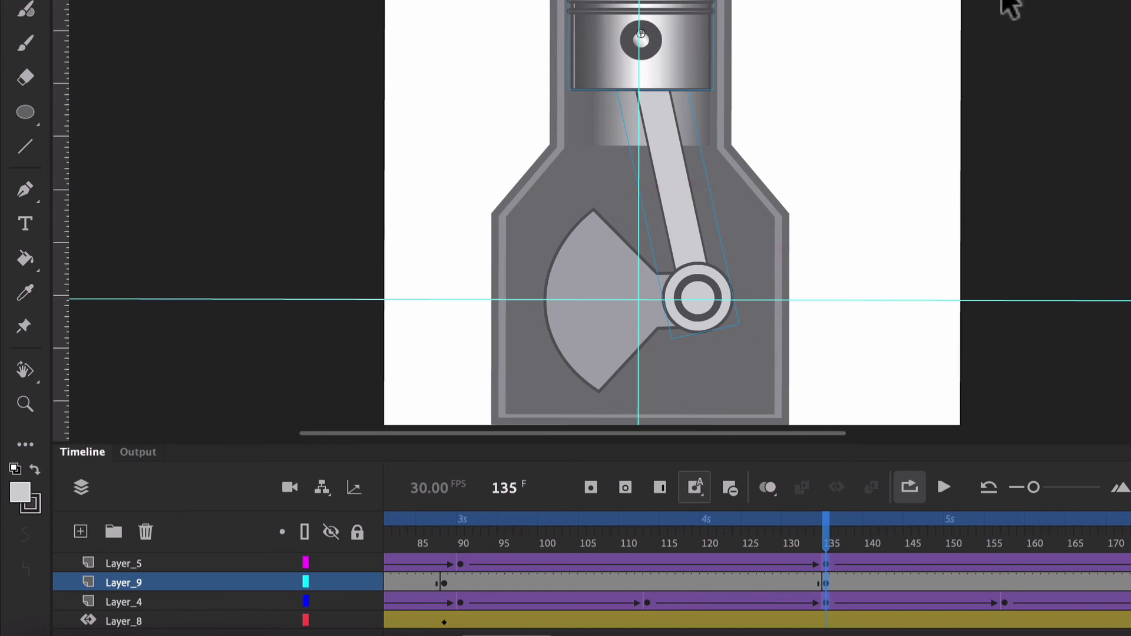
- Play back the engine animation with the whole engine in view to review the combined piston, rod and crankshaft motion
key("ctrl+minus")
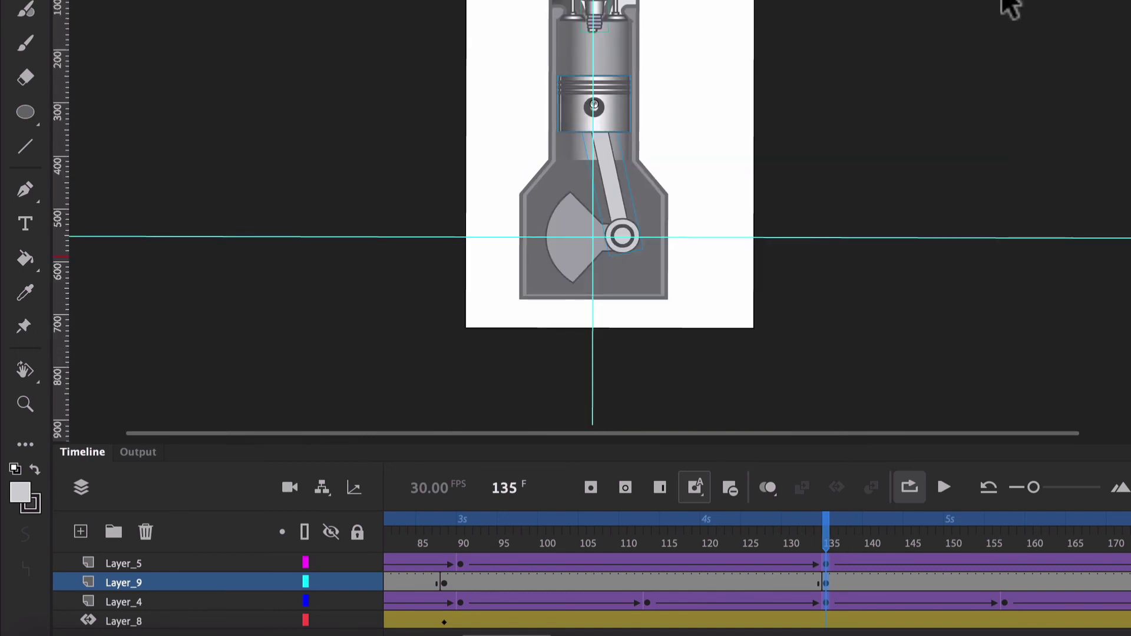
left_click(943, 487)
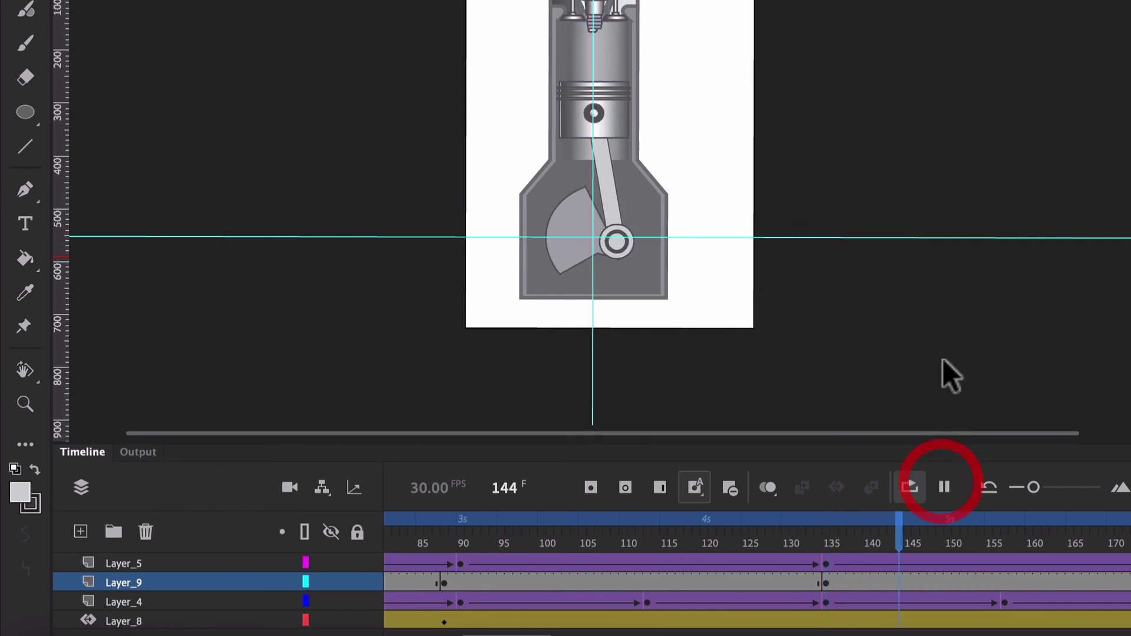
left_click(941, 353)
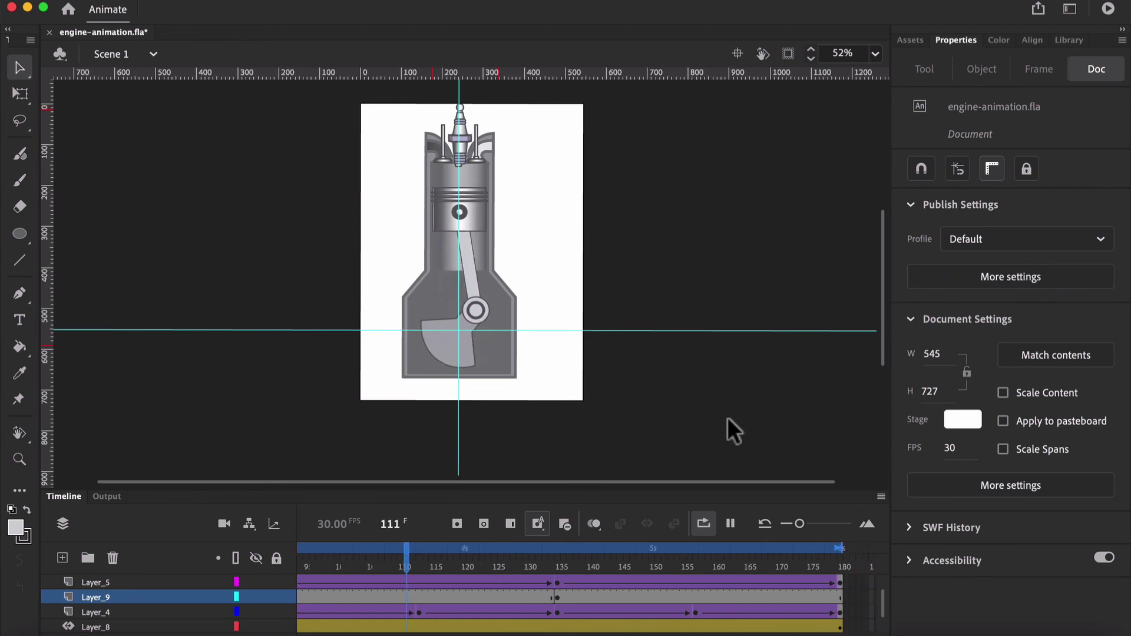
left_click(729, 523)
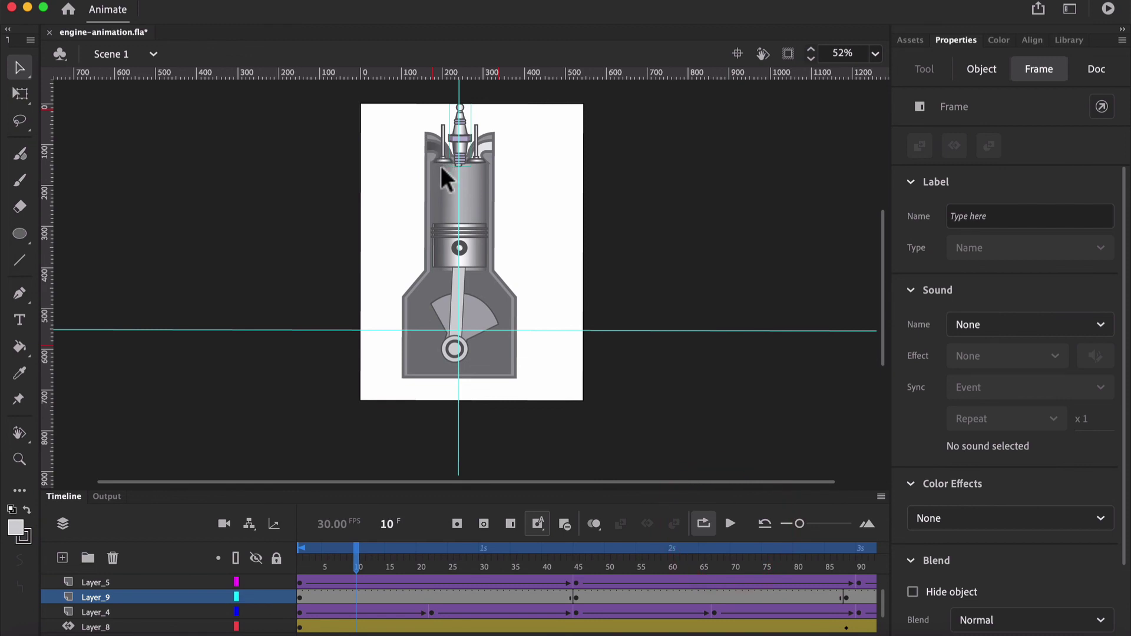